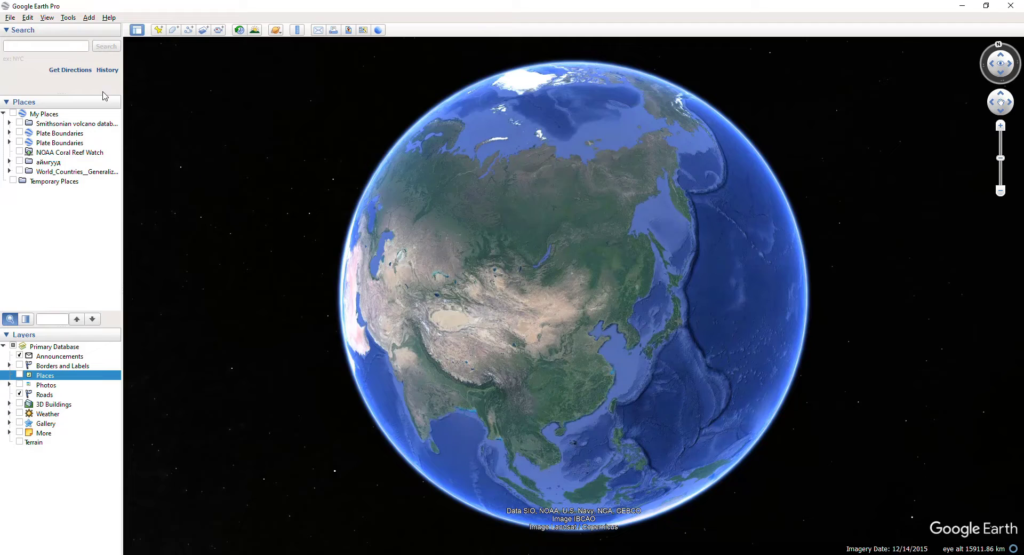
# Step: Search for ulaanbaatar and fly to the city
pyautogui.click(50, 45)
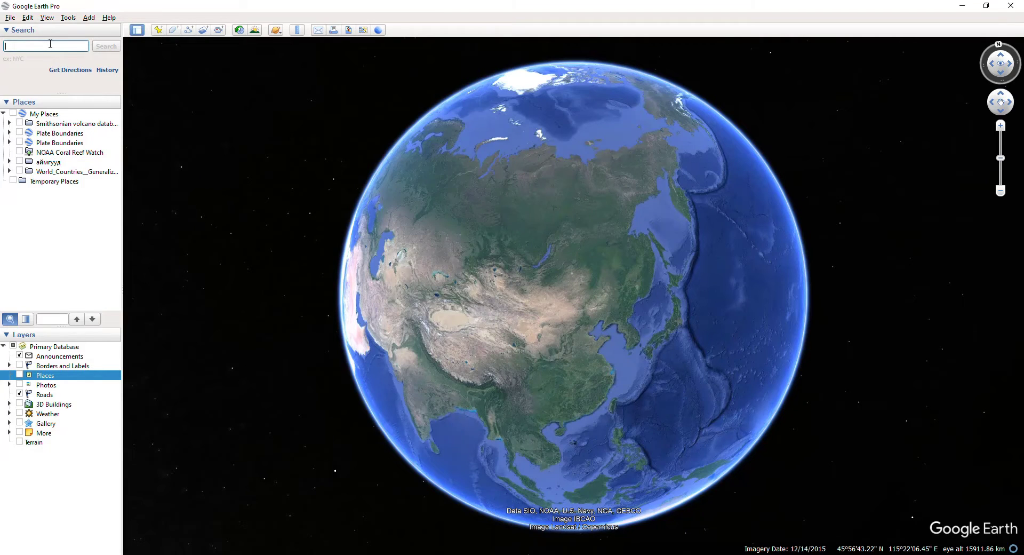
pyautogui.write('ulaanba')
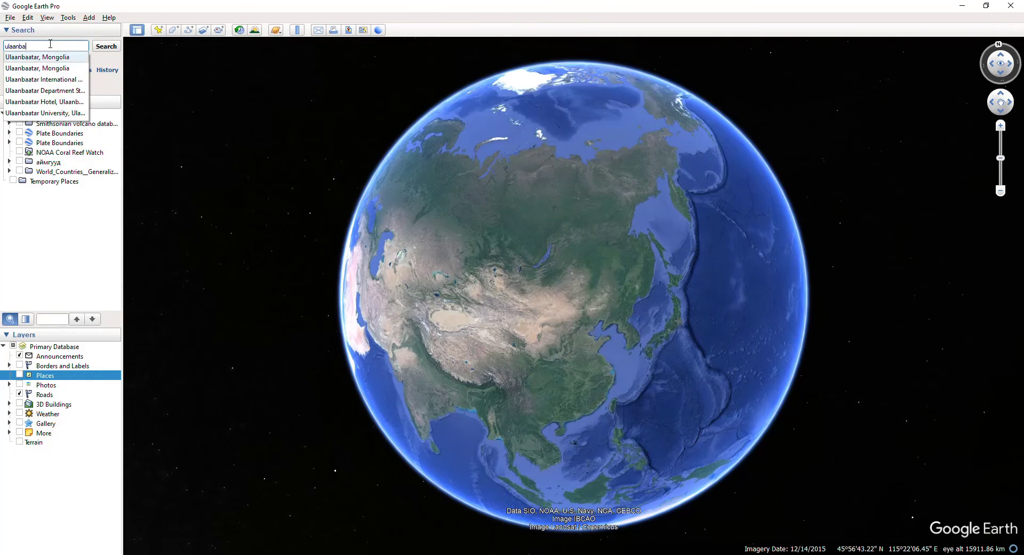
pyautogui.write('atar')
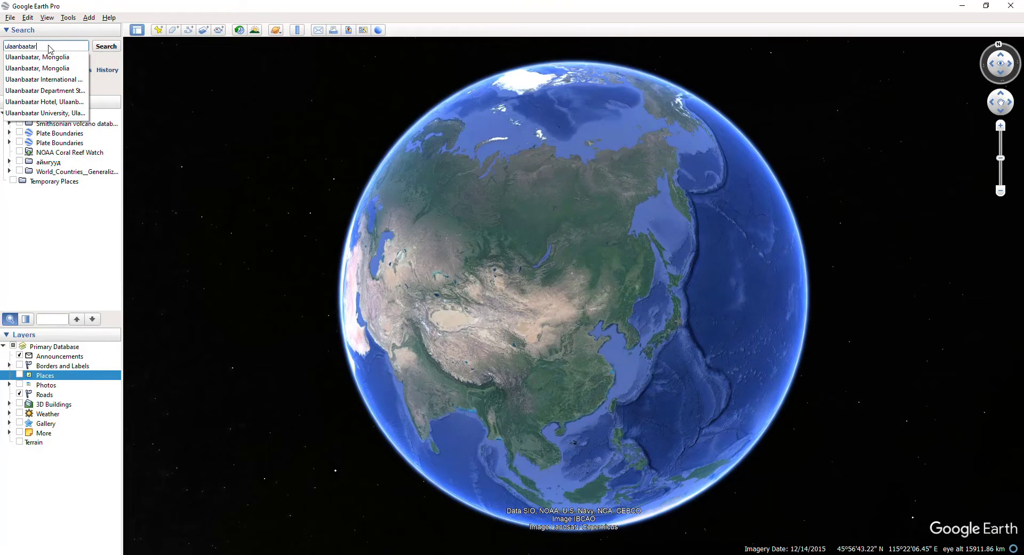
pyautogui.click(109, 48)
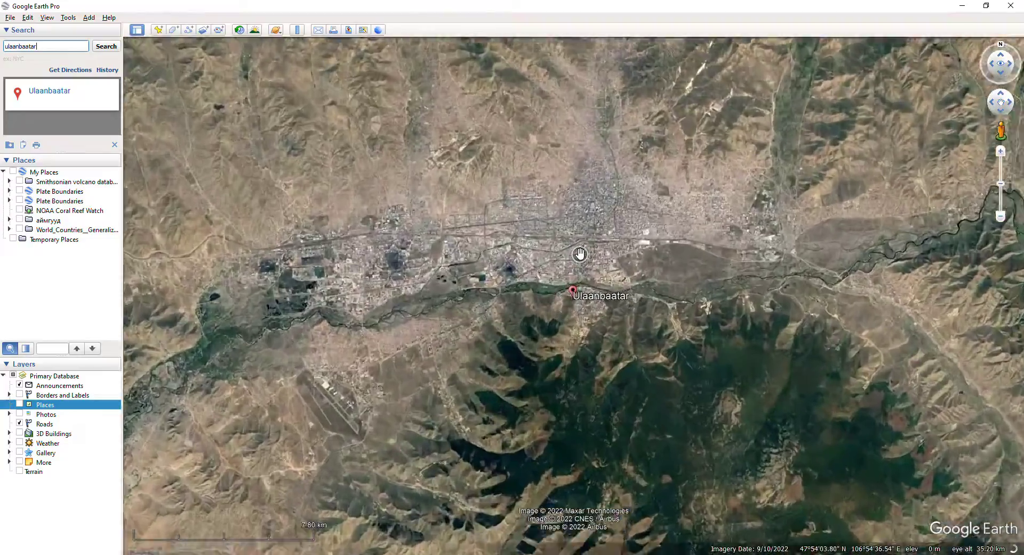
# Step: Examine the Parliament Building and the large square south of it in central Ulaanbaatar
pyautogui.scroll(5, 580, 254)
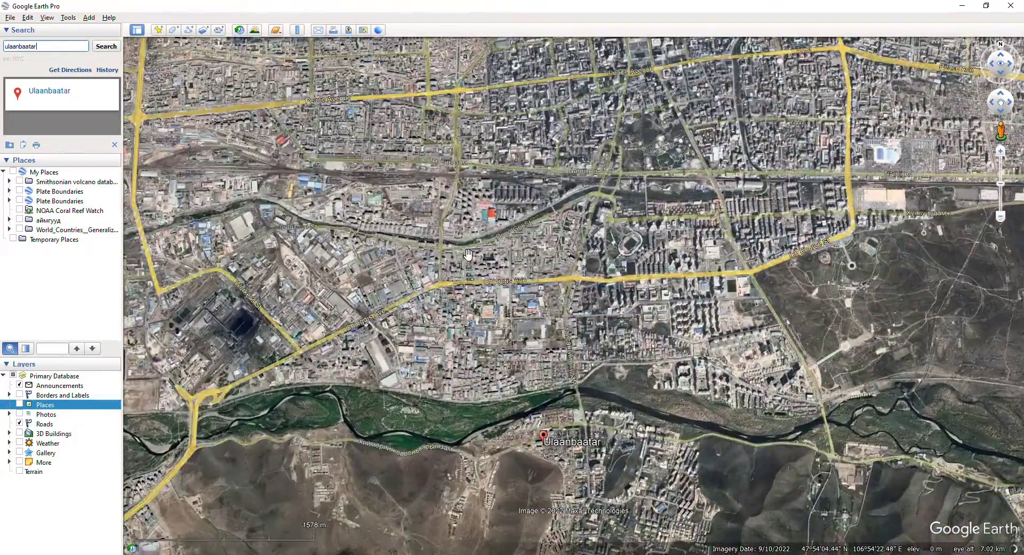
pyautogui.moveTo(468, 254); pyautogui.dragTo(498, 371)
pyautogui.moveTo(697, 129); pyautogui.dragTo(617, 187)
pyautogui.scroll(1, 617, 187)
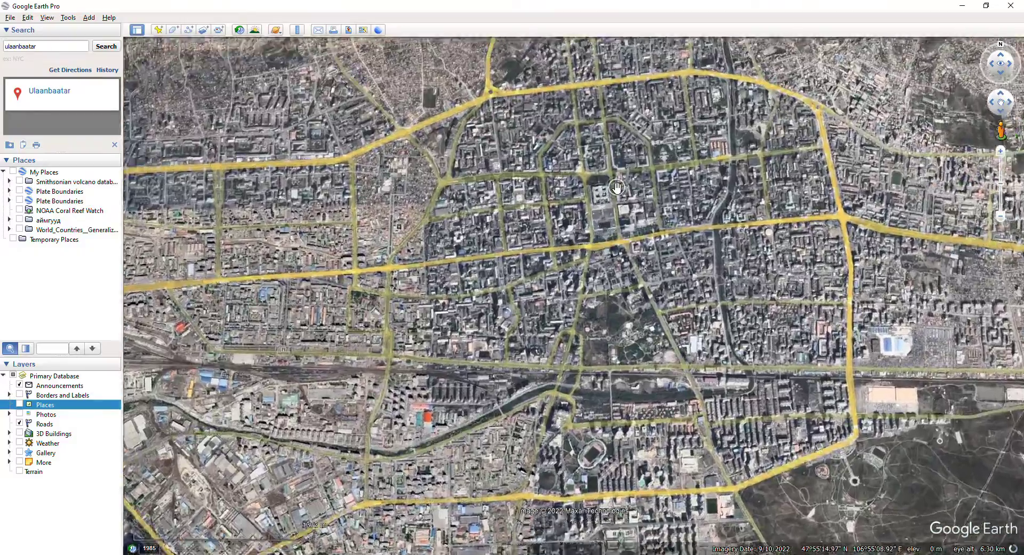
pyautogui.scroll(8, 617, 187)
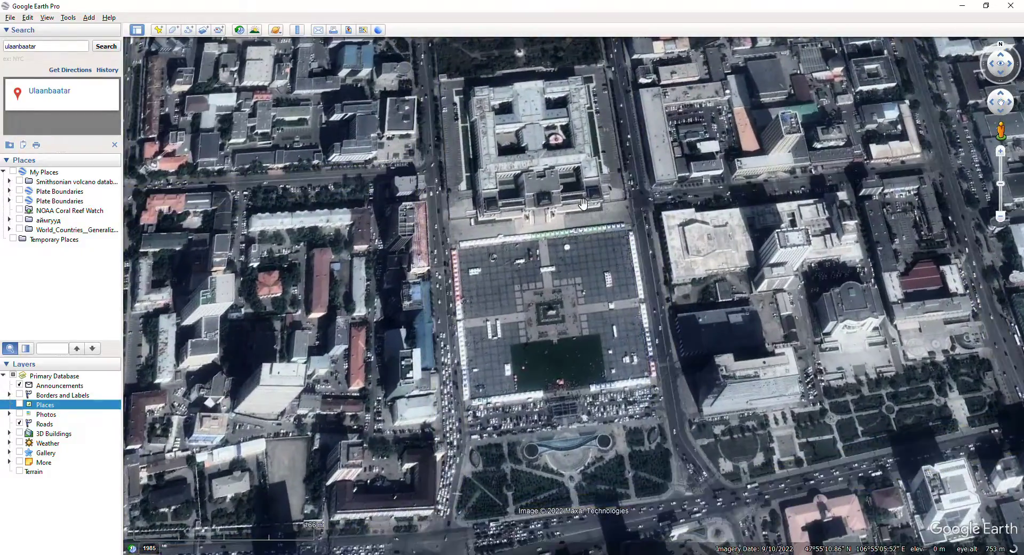
pyautogui.scroll(3, 583, 204)
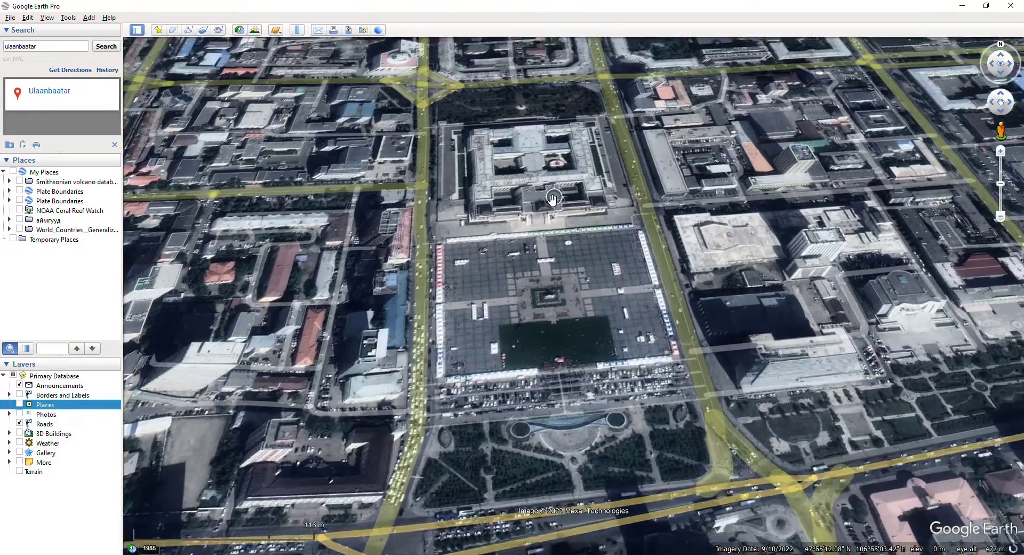
pyautogui.scroll(3, 552, 199)
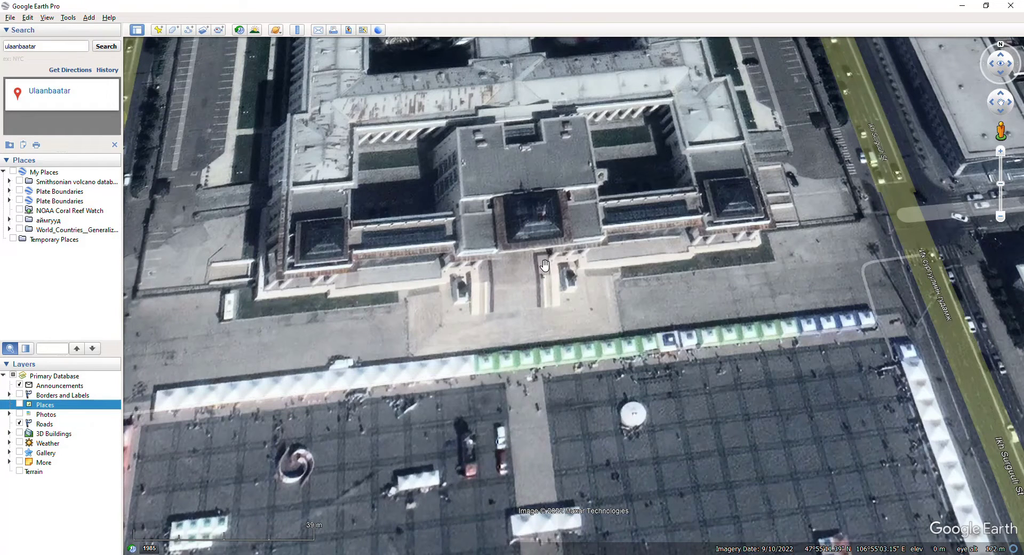
pyautogui.moveTo(538, 329); pyautogui.dragTo(531, 237)
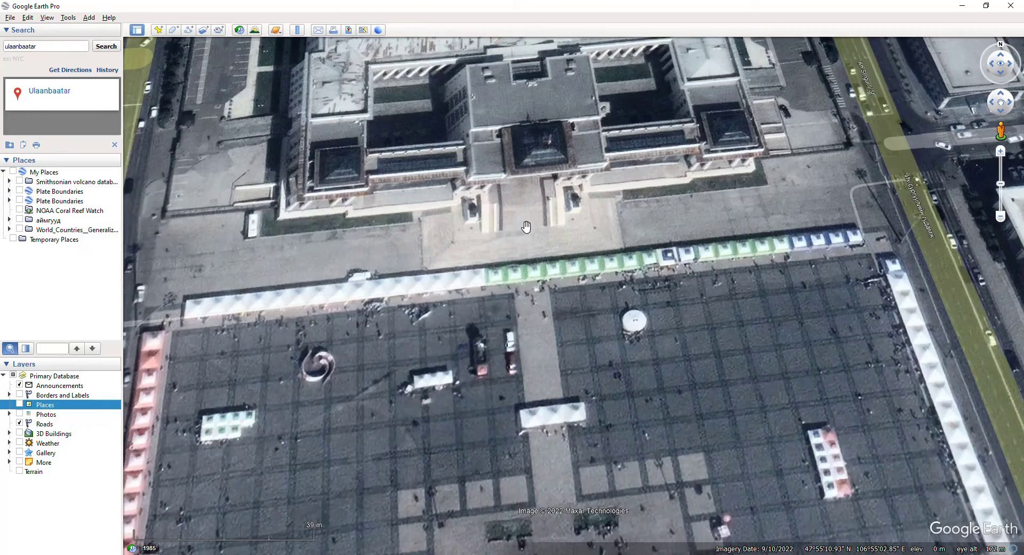
pyautogui.scroll(-3, 526, 227)
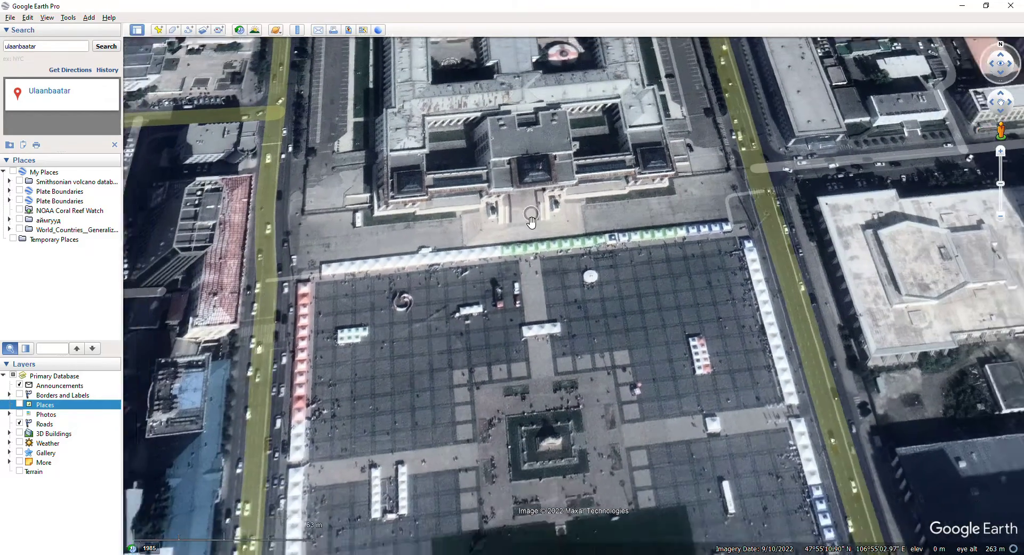
pyautogui.scroll(-3, 531, 219)
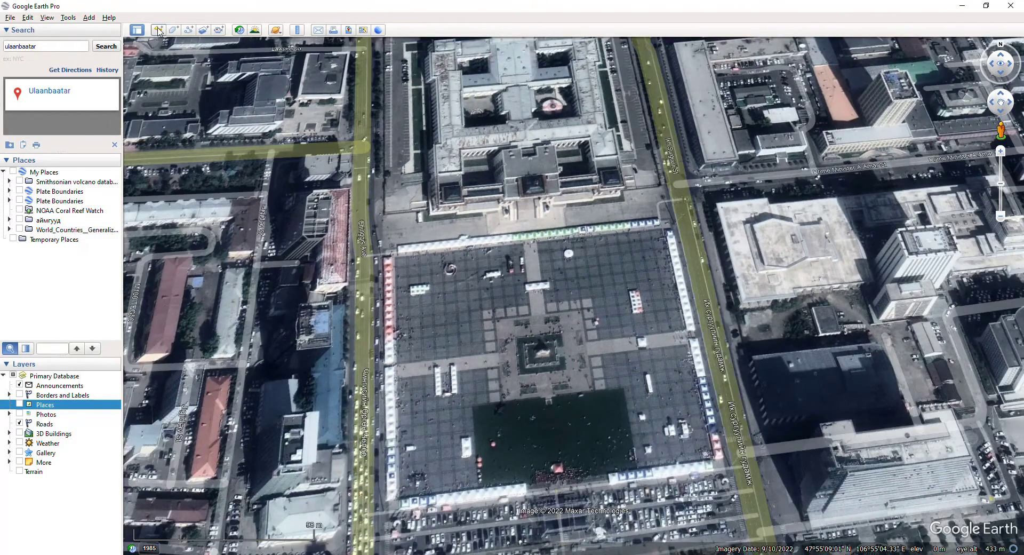
# Step: Add a placemark at the south entrance of the Parliament Building and name it Чингис хааны хөшөө
pyautogui.click(158, 29)
pyautogui.moveTo(577, 279); pyautogui.dragTo(528, 192)
pyautogui.click(694, 139)
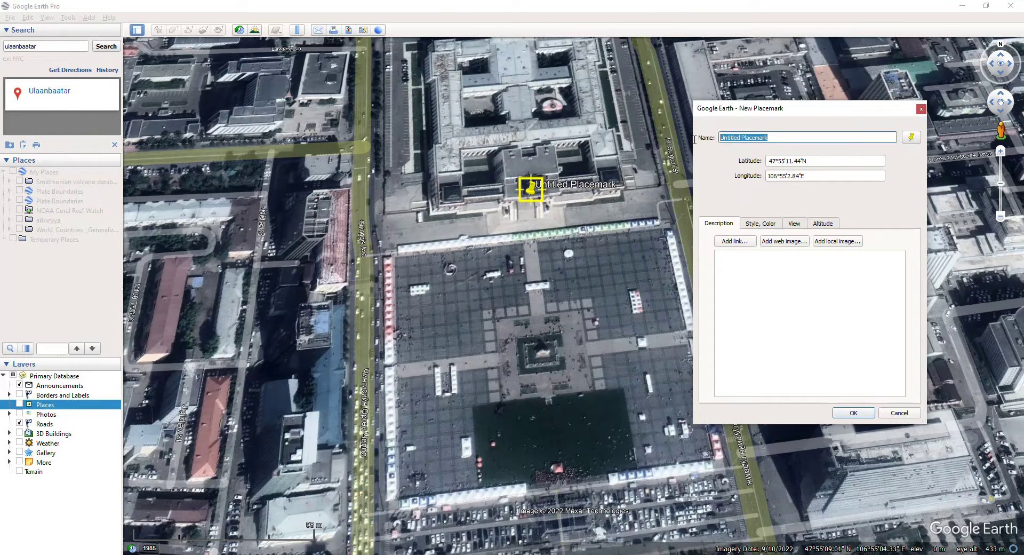
pyautogui.write('Xnyu')
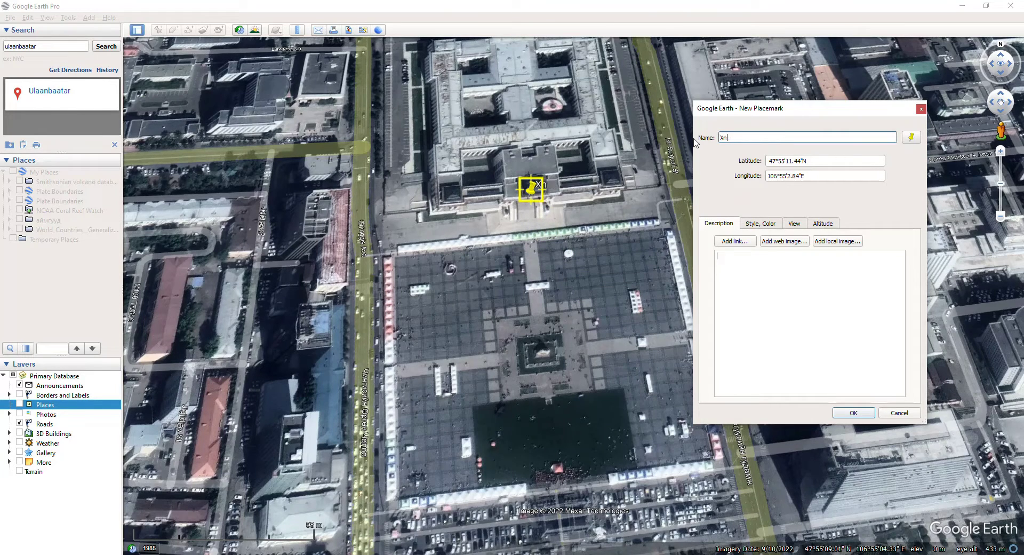
pyautogui.press('BackSpace')
pyautogui.press('BackSpace')
pyautogui.write('Чиингис хааны хөшөө')
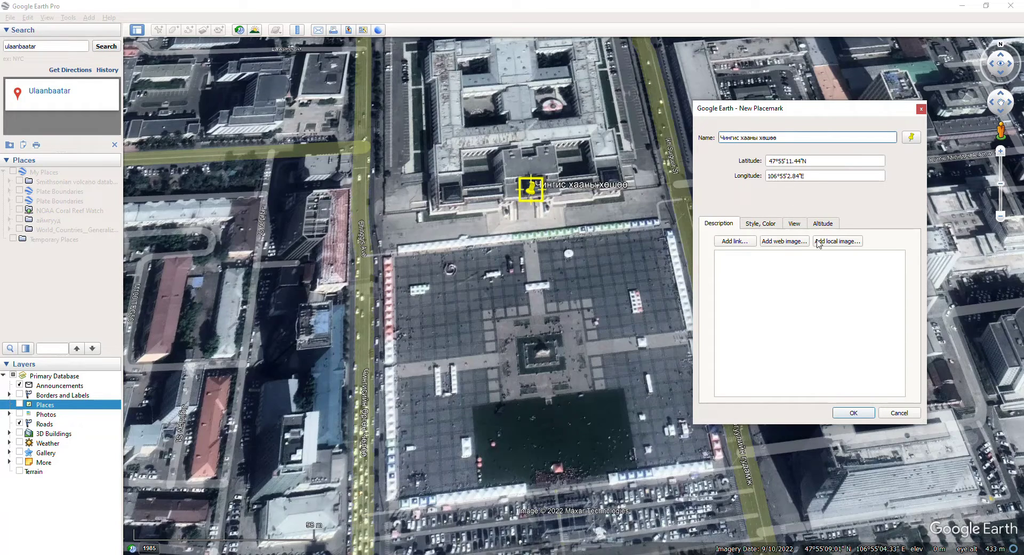
# Step: Change the new placemark's icon to the standing man symbol and save the placemark
pyautogui.click(911, 137)
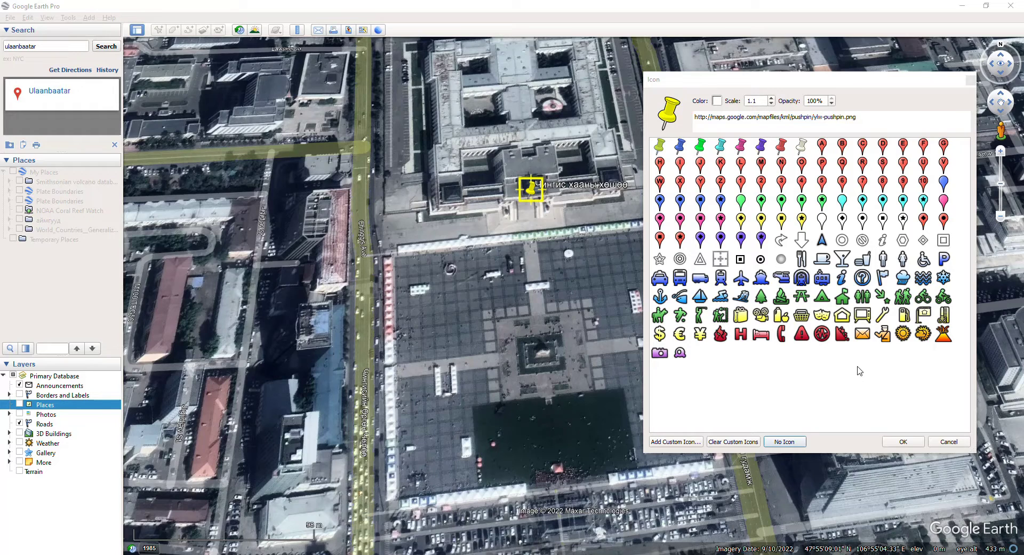
pyautogui.click(883, 260)
pyautogui.click(901, 441)
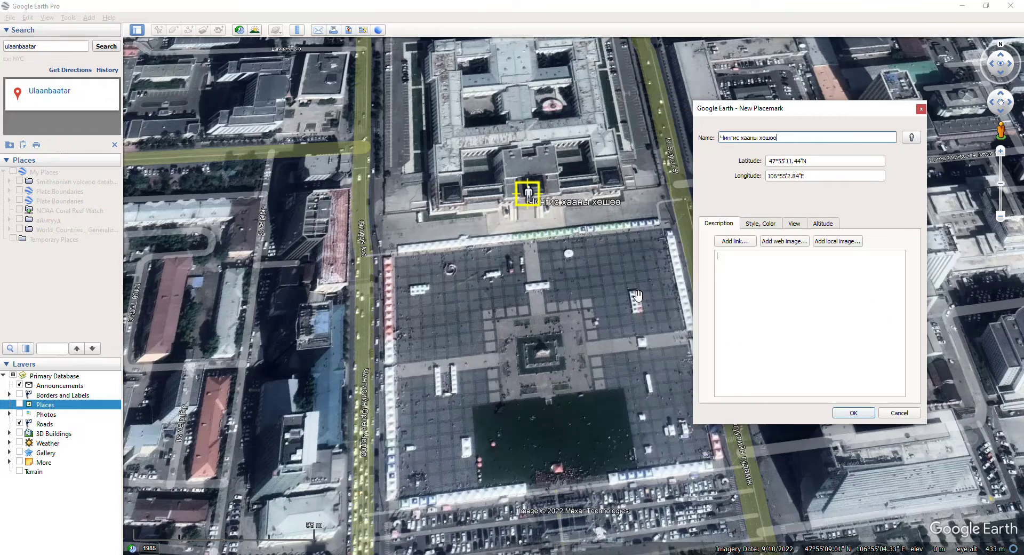
pyautogui.click(848, 412)
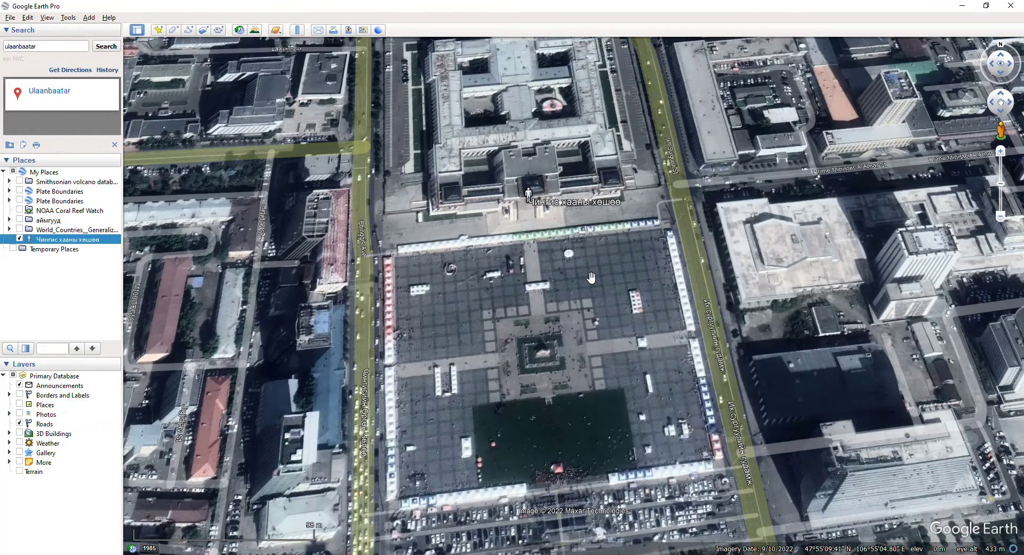
# Step: Check the latitude and longitude in the properties of the Чингис хааны хөшөө placemark, then close them without changes
pyautogui.scroll(2, 649, 240)
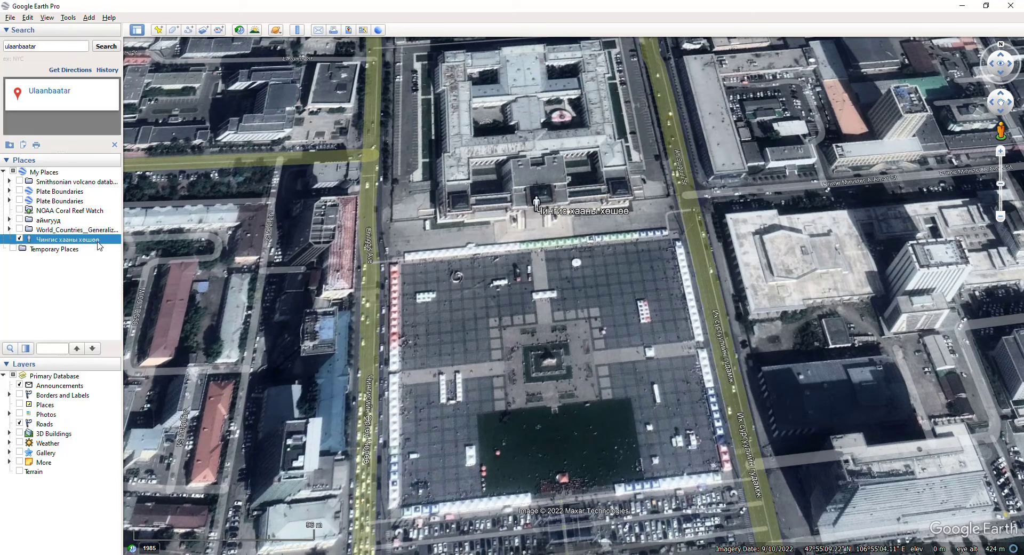
pyautogui.rightClick(98, 241)
pyautogui.click(124, 388)
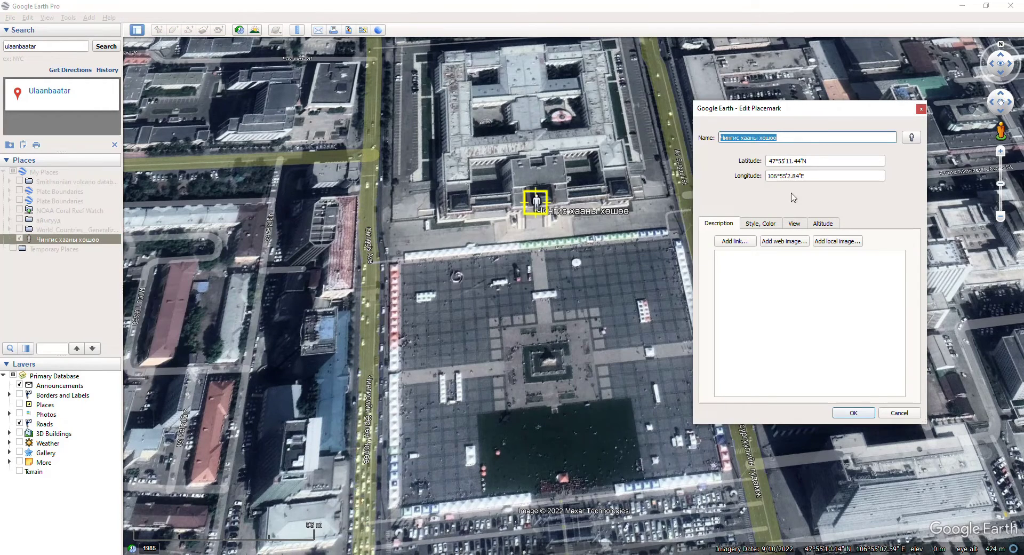
pyautogui.click(802, 160)
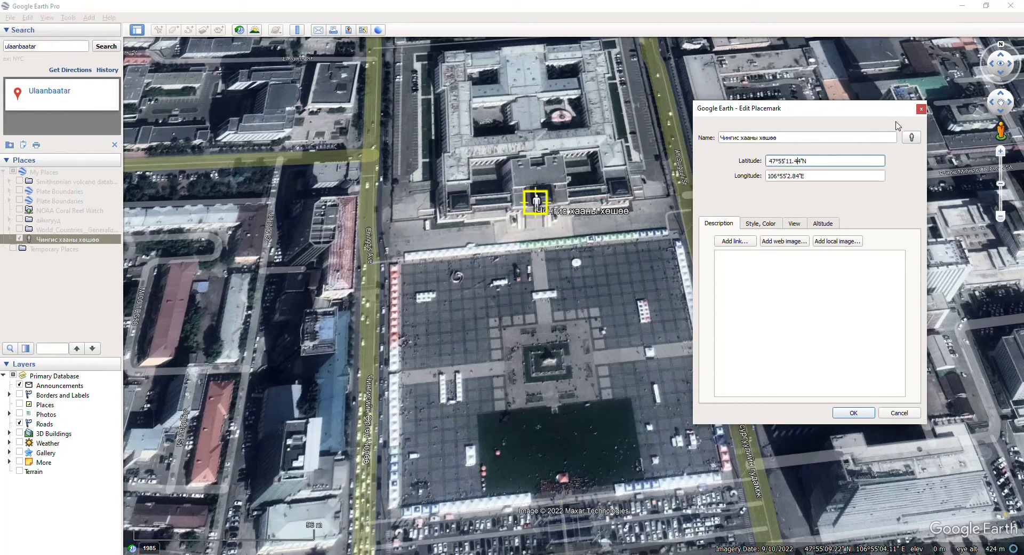
pyautogui.click(921, 111)
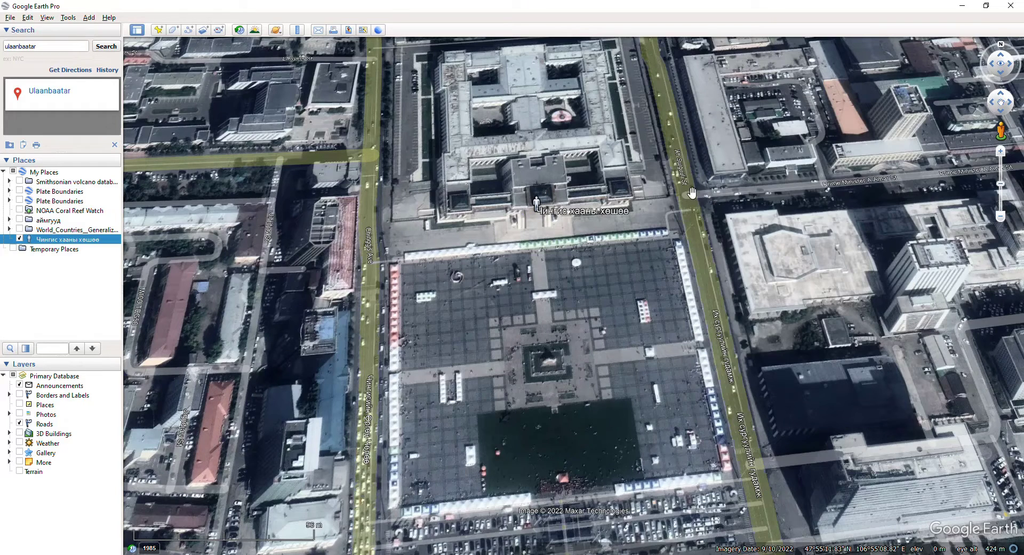
# Step: Turn on the Places layer to label the landmarks around the Parliament Building
pyautogui.moveTo(678, 306); pyautogui.dragTo(668, 319)
pyautogui.moveTo(747, 258); pyautogui.dragTo(749, 250, button='middle')
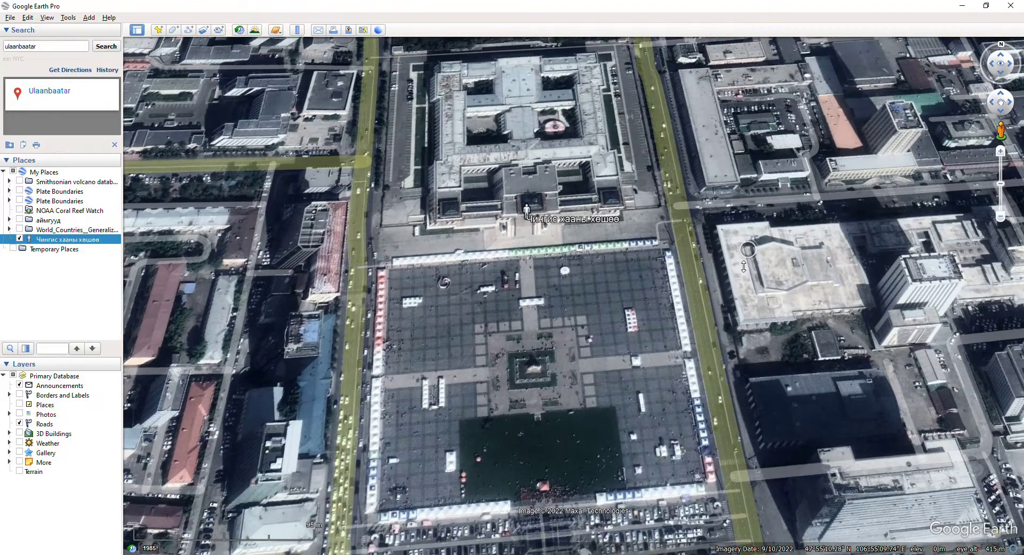
pyautogui.moveTo(650, 226); pyautogui.dragTo(649, 249)
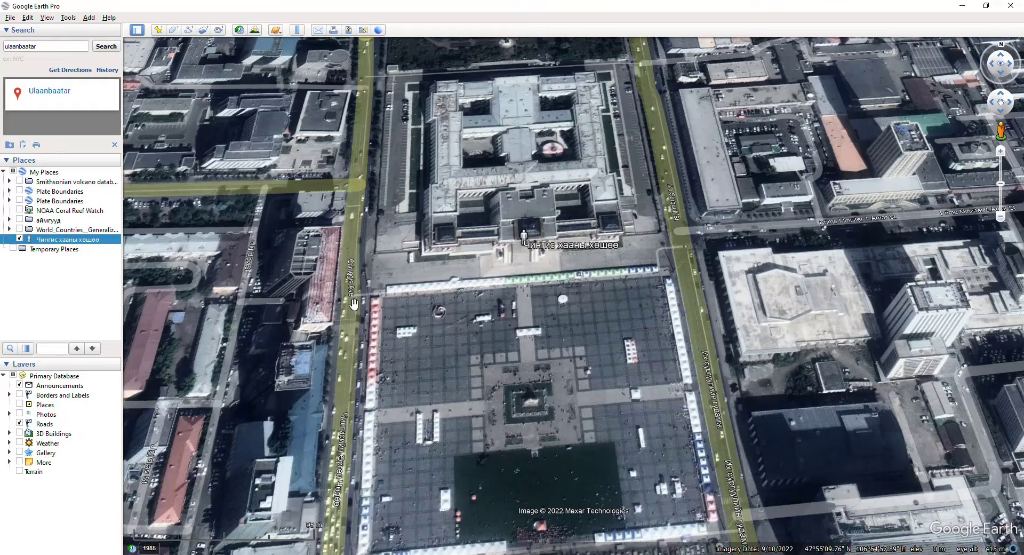
pyautogui.moveTo(534, 165); pyautogui.dragTo(539, 315)
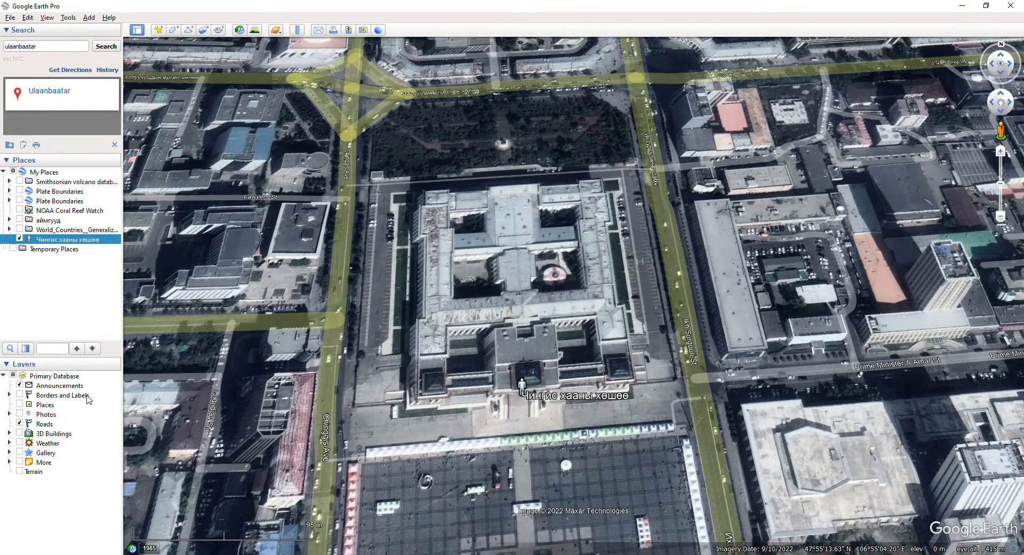
pyautogui.click(19, 405)
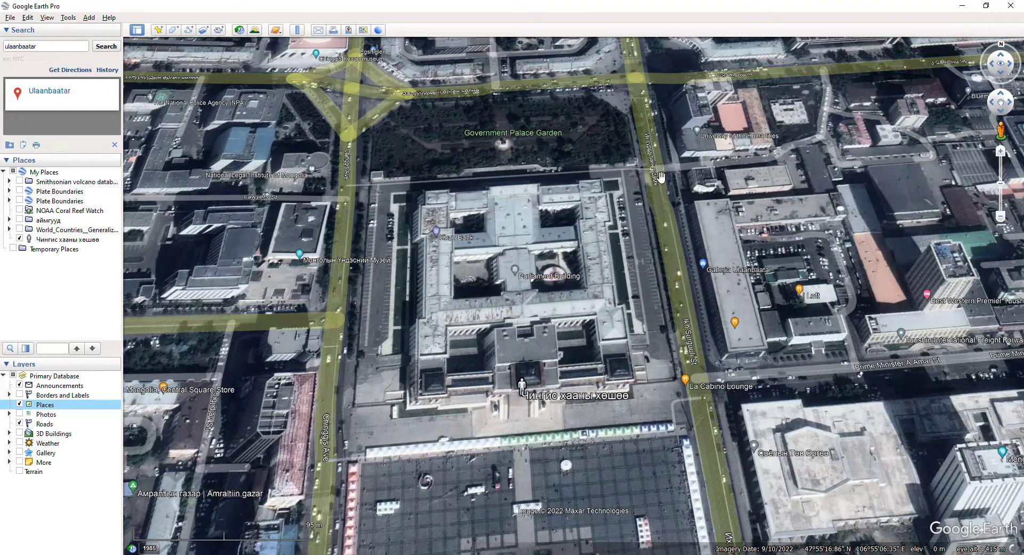
pyautogui.moveTo(681, 247); pyautogui.dragTo(689, 245)
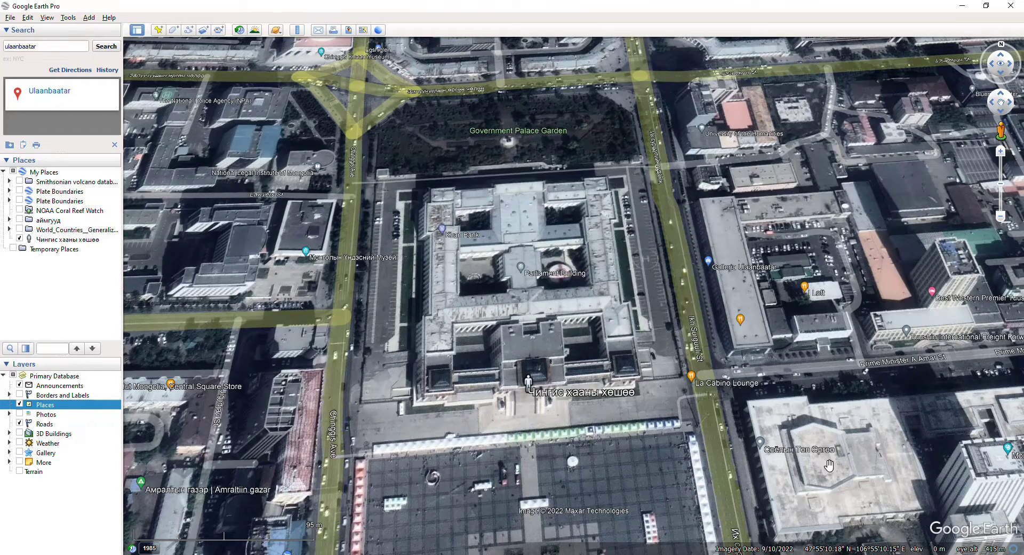
pyautogui.moveTo(720, 410); pyautogui.dragTo(702, 386)
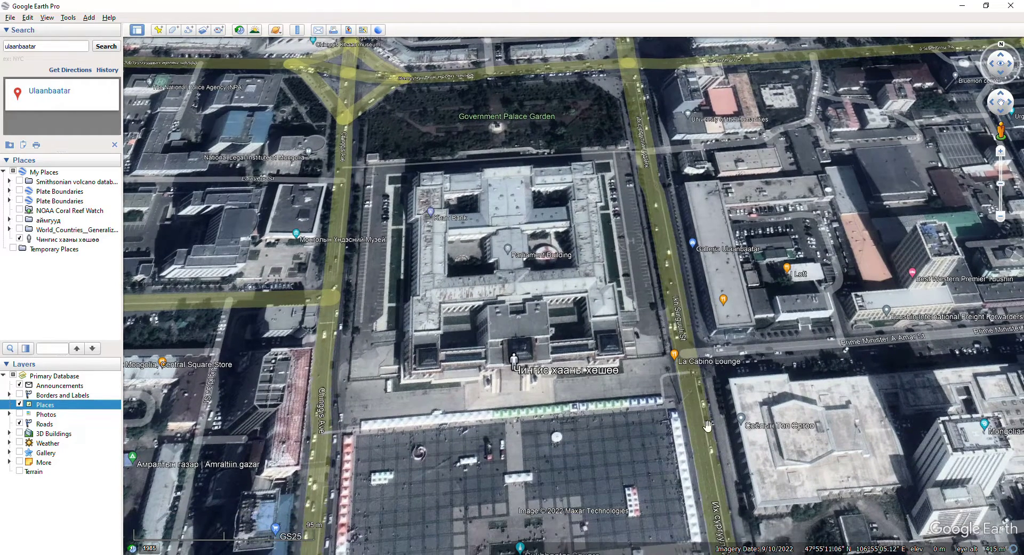
# Step: Measure straight-line distances in meters from the placemark to the Соёлын Төв Өргөө building and to the street corner east of it, clearing both lines
pyautogui.click(297, 30)
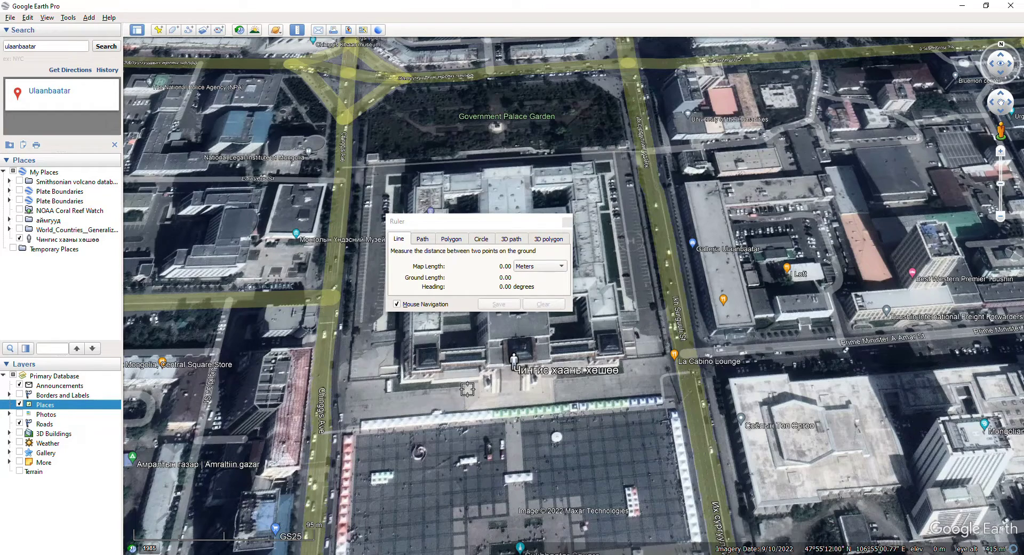
pyautogui.click(514, 362)
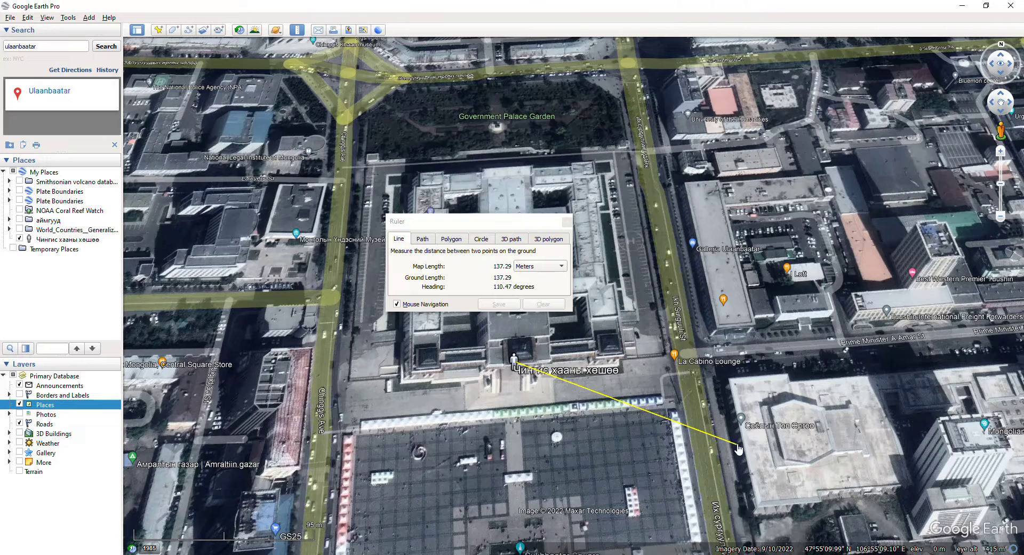
pyautogui.click(737, 444)
pyautogui.click(544, 304)
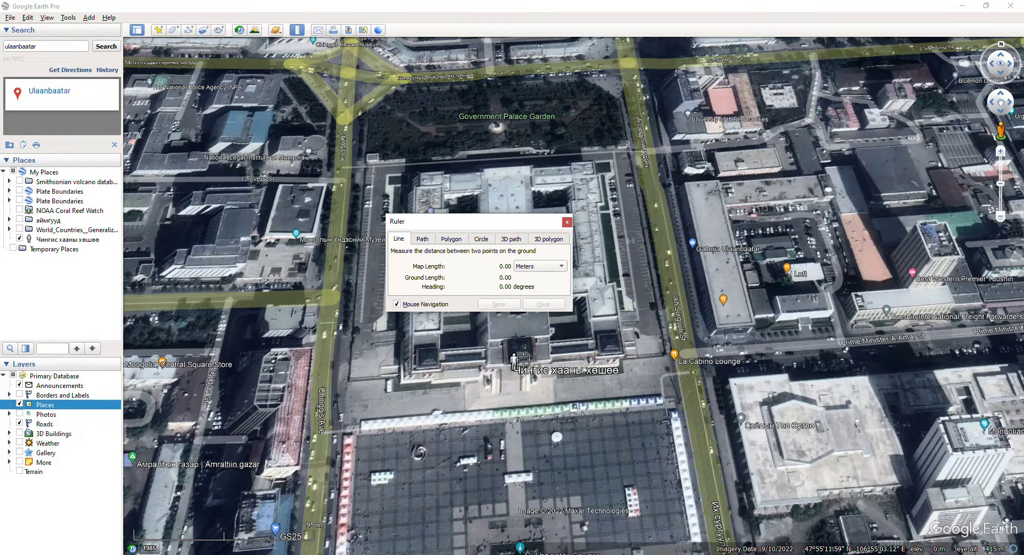
pyautogui.click(523, 358)
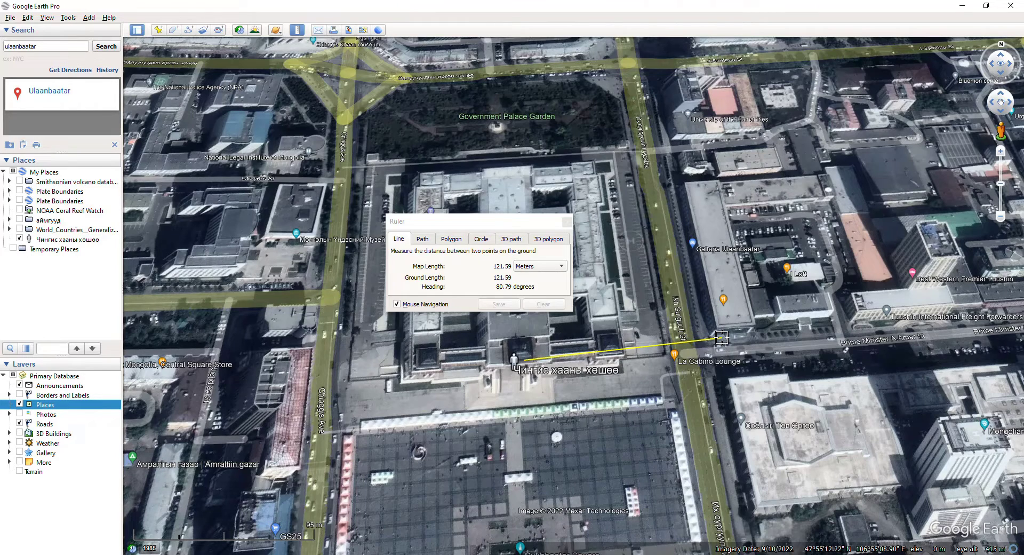
pyautogui.click(567, 222)
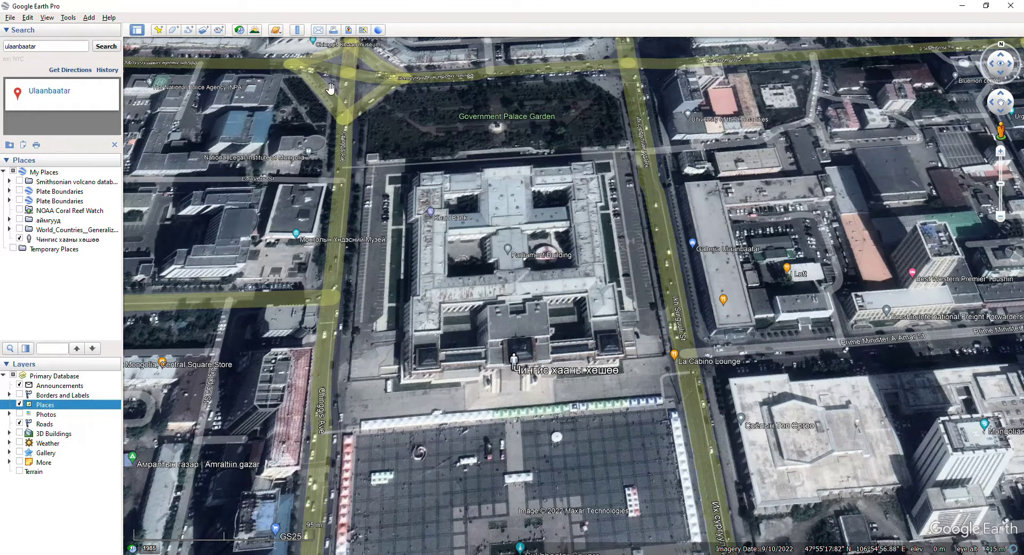
# Step: Draw a Ruler circle centered on the Чингис хааны хөшөө placemark with a radius of about 249 m and save it
pyautogui.click(297, 31)
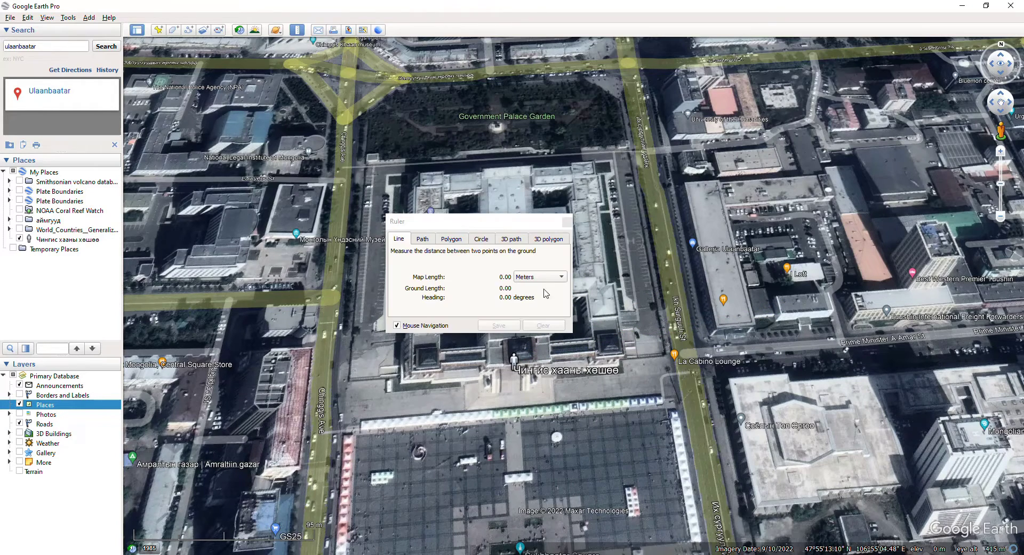
pyautogui.click(481, 239)
pyautogui.moveTo(487, 221); pyautogui.dragTo(469, 110)
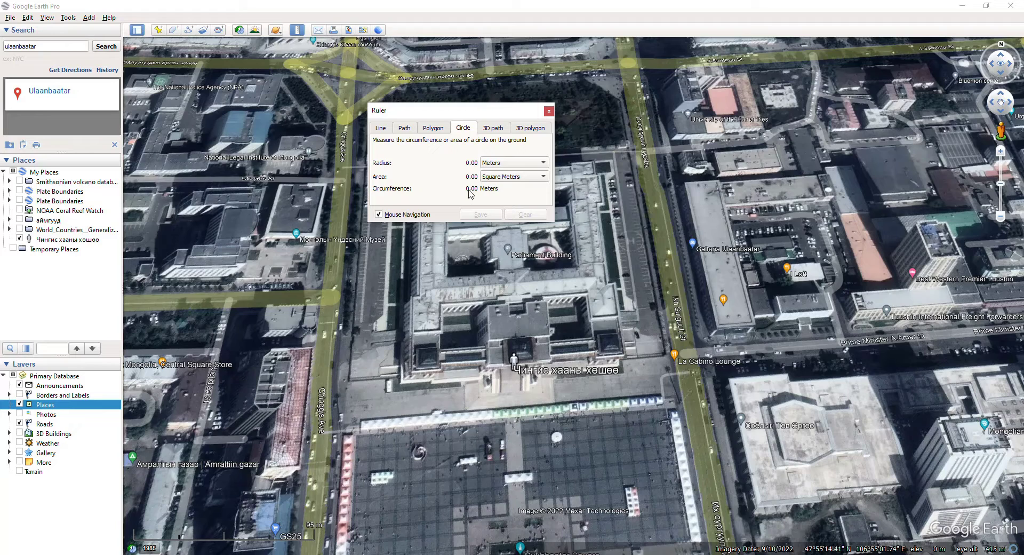
pyautogui.click(514, 361)
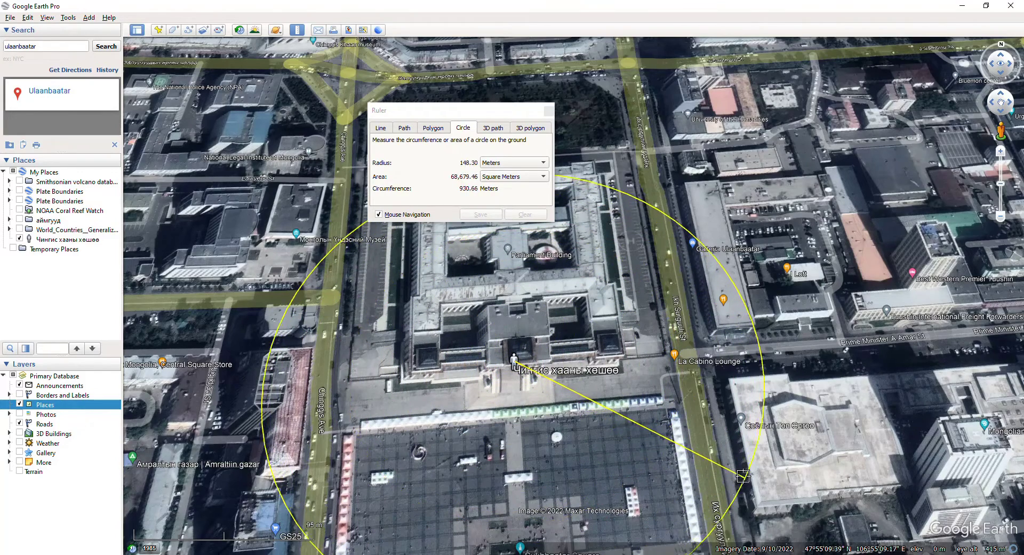
pyautogui.scroll(-2, 740, 476)
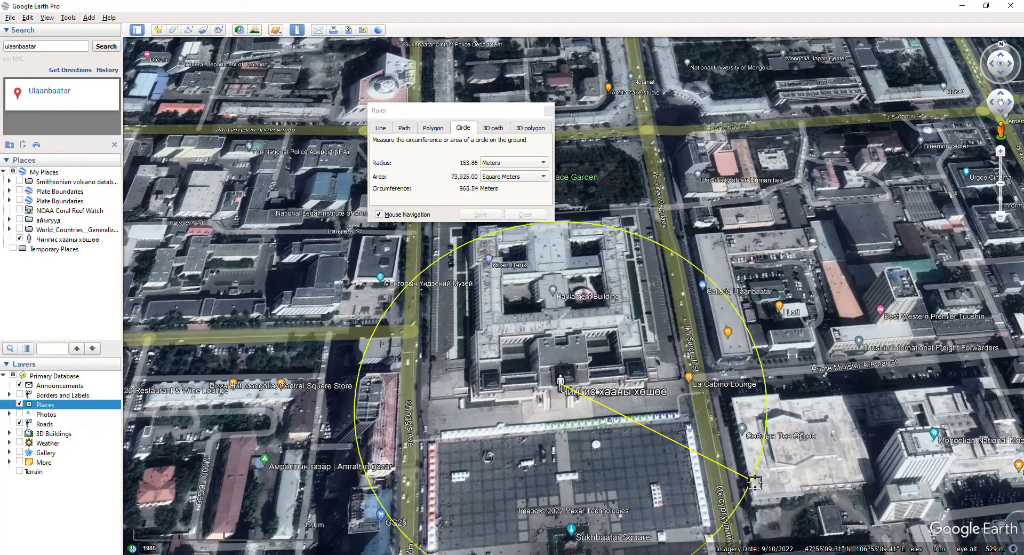
pyautogui.scroll(-3, 744, 478)
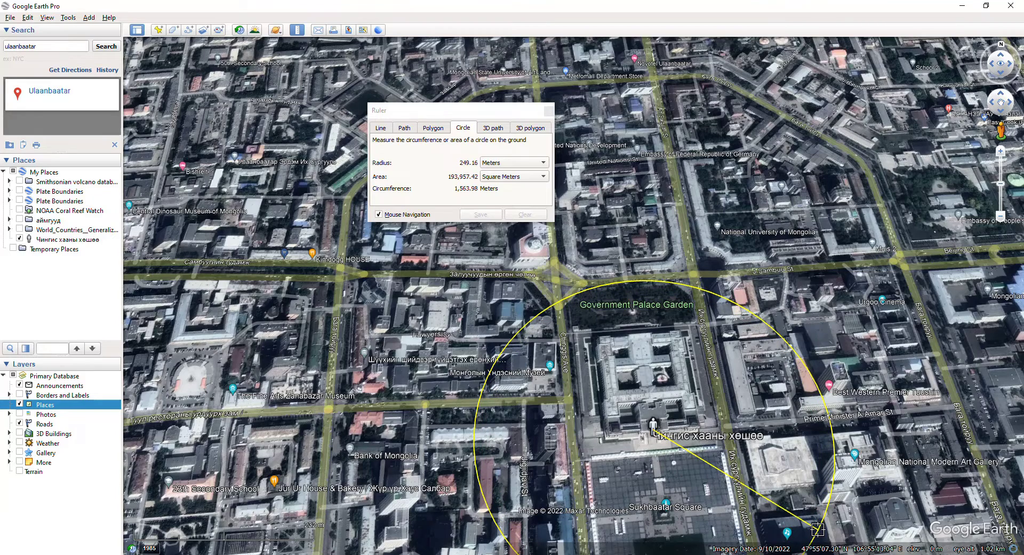
pyautogui.click(818, 530)
pyautogui.click(480, 215)
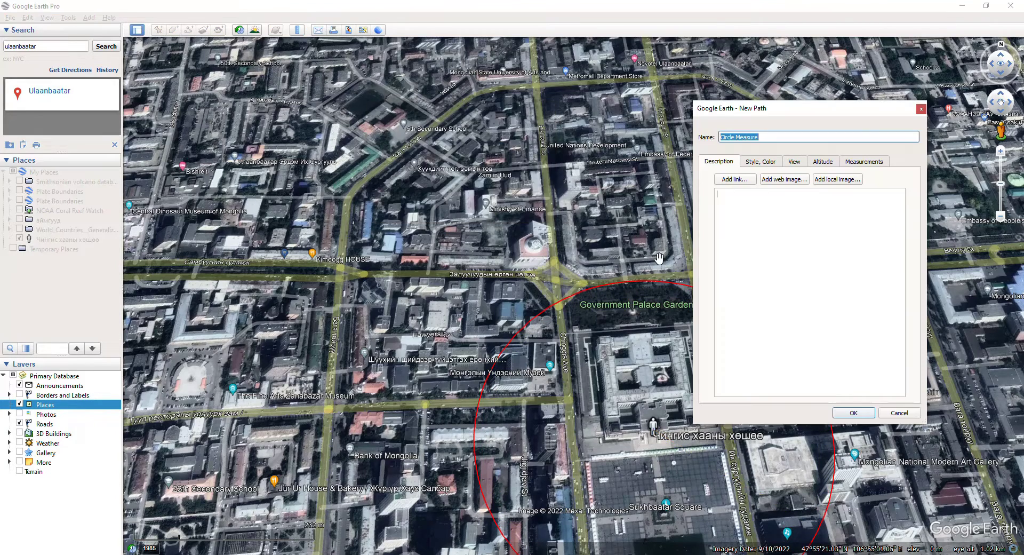
pyautogui.click(843, 413)
# Step: Examine the buildings and streets inside and along the edge of the saved circle, and its extent within the city
pyautogui.moveTo(688, 351); pyautogui.dragTo(625, 239)
pyautogui.scroll(3, 626, 239)
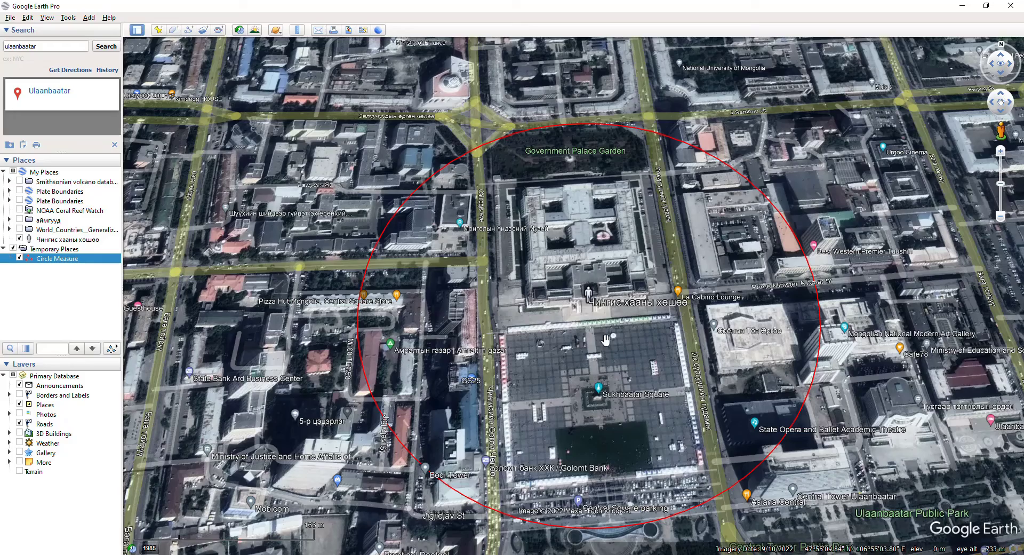
pyautogui.moveTo(605, 342); pyautogui.dragTo(598, 335)
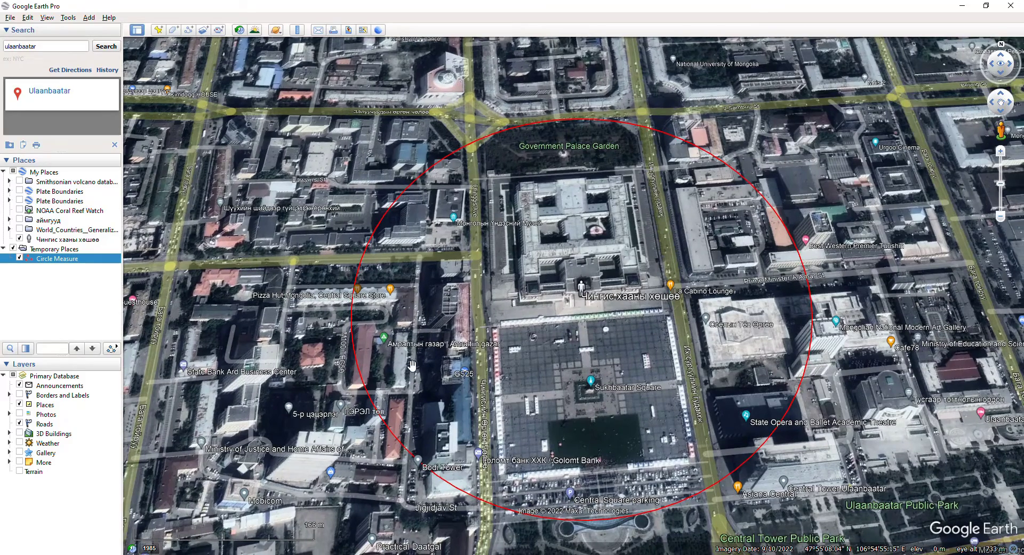
pyautogui.scroll(3, 464, 395)
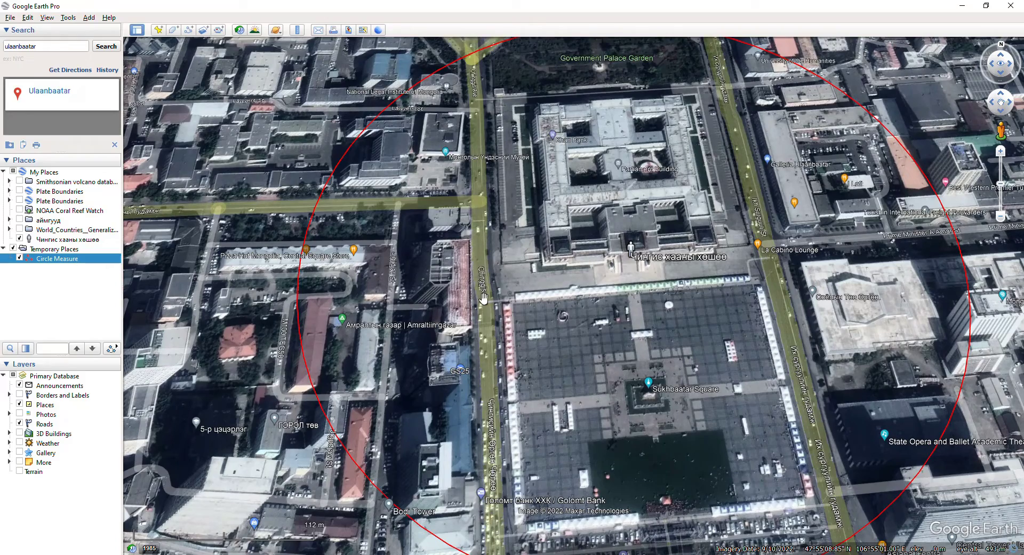
pyautogui.moveTo(509, 258); pyautogui.dragTo(519, 316)
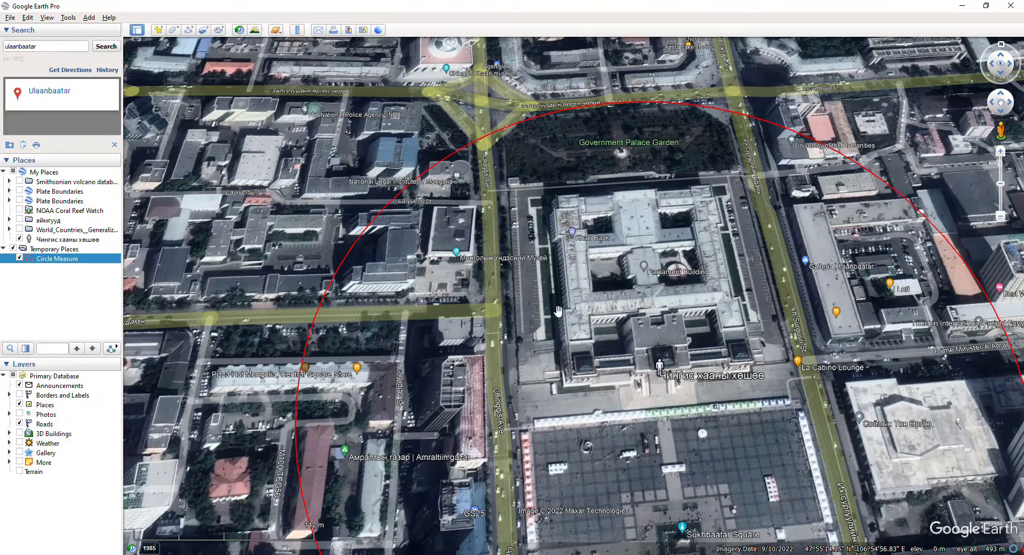
pyautogui.moveTo(612, 317); pyautogui.dragTo(378, 228)
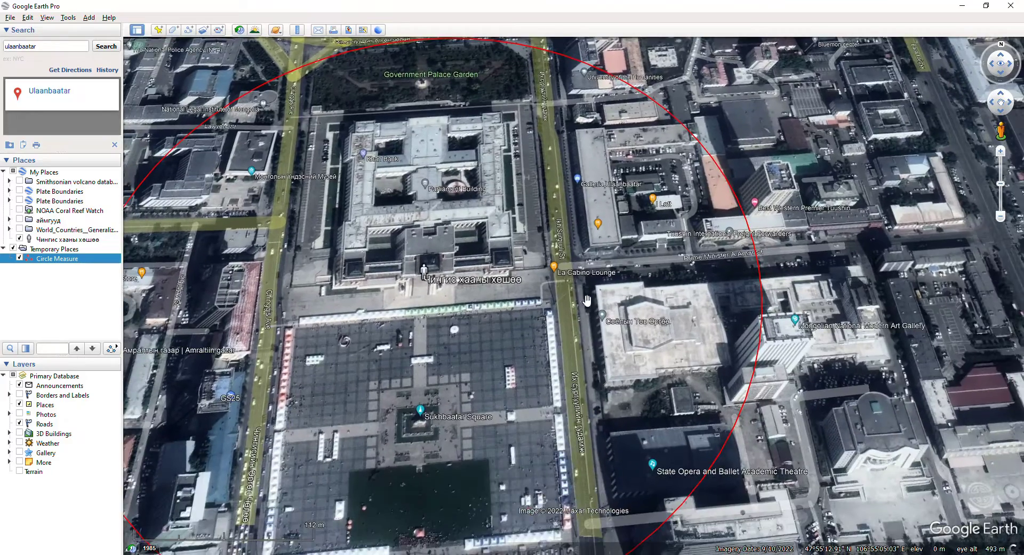
pyautogui.moveTo(621, 404); pyautogui.dragTo(596, 310)
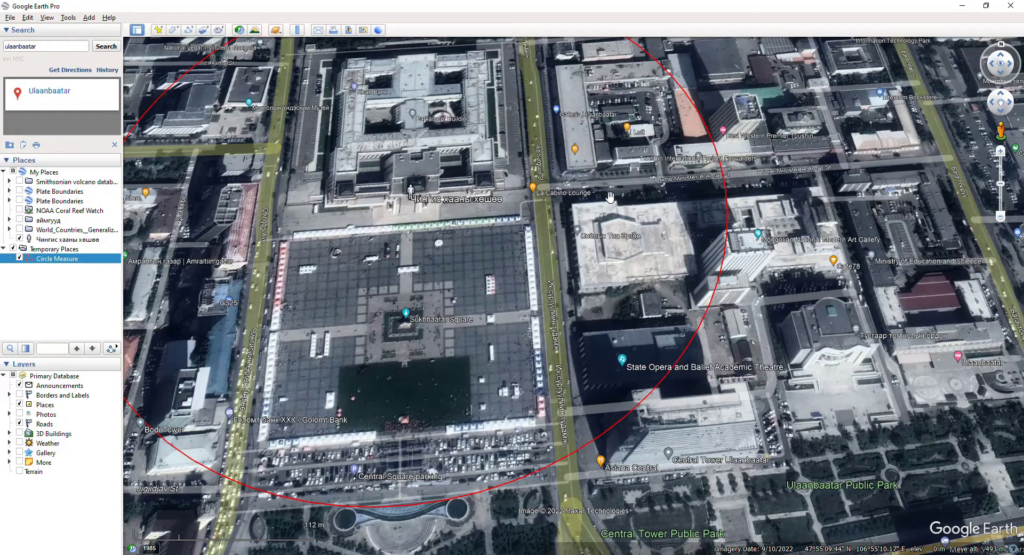
pyautogui.moveTo(615, 321); pyautogui.dragTo(610, 443)
pyautogui.scroll(1, 652, 203)
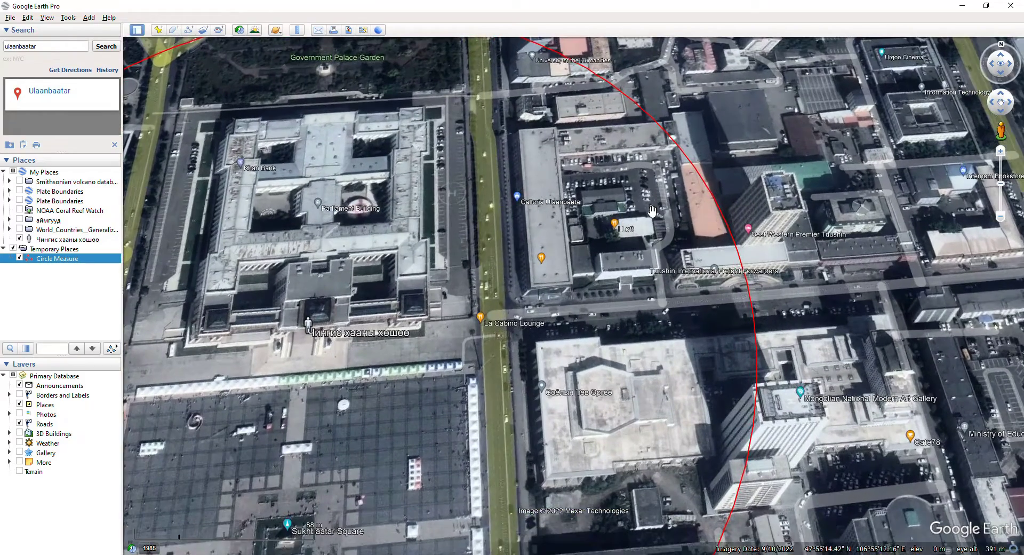
pyautogui.moveTo(639, 263); pyautogui.dragTo(596, 338)
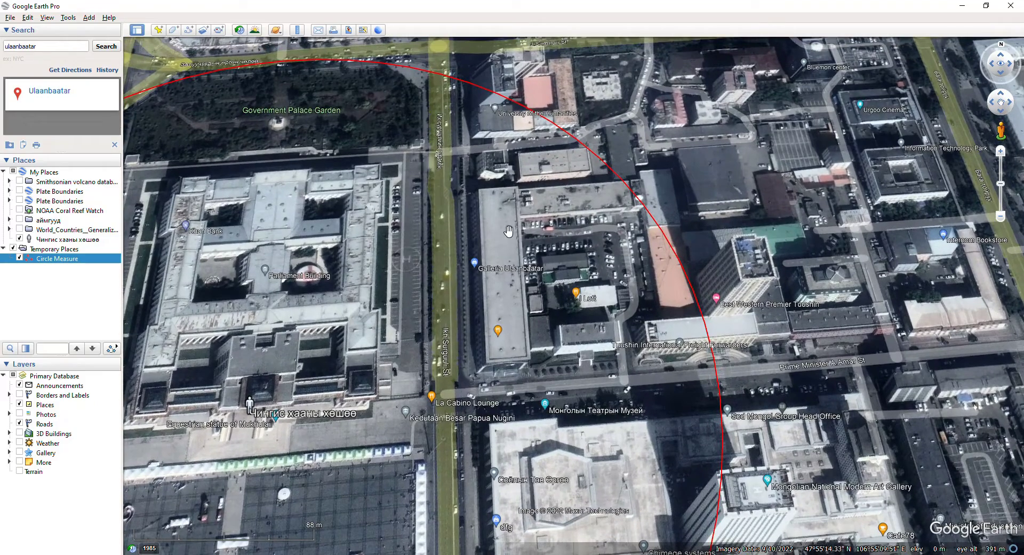
pyautogui.moveTo(508, 231); pyautogui.dragTo(584, 368)
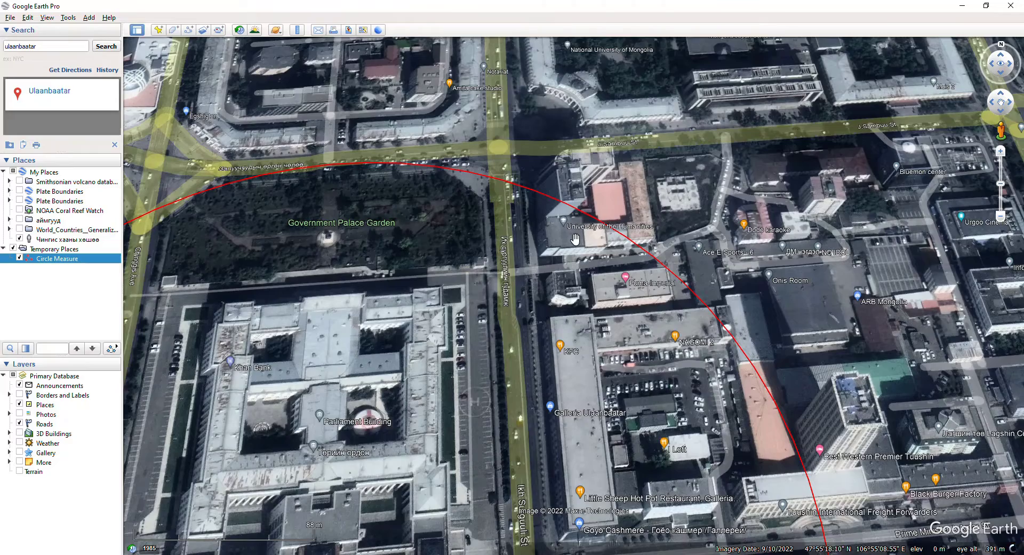
pyautogui.moveTo(575, 242); pyautogui.dragTo(730, 244)
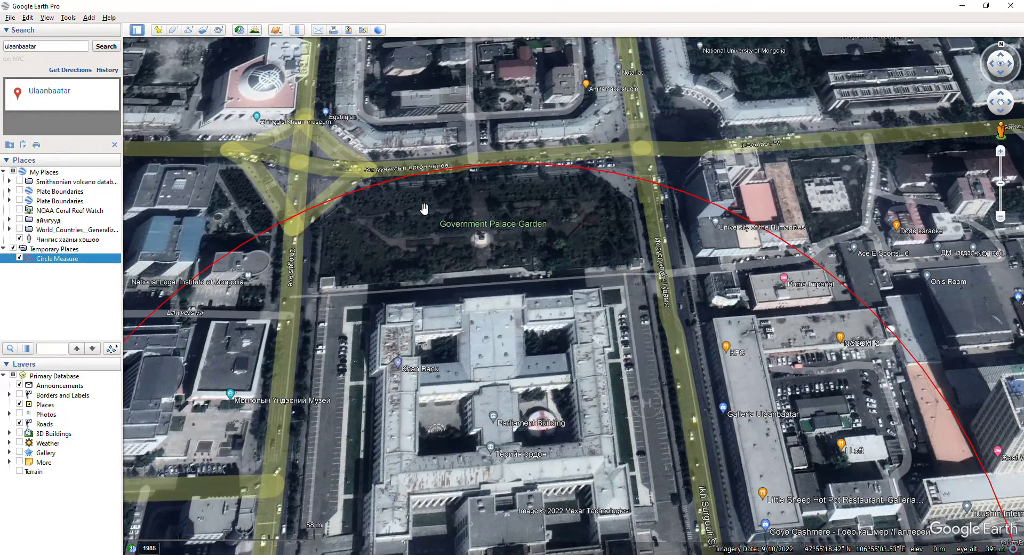
pyautogui.moveTo(461, 353); pyautogui.dragTo(587, 271)
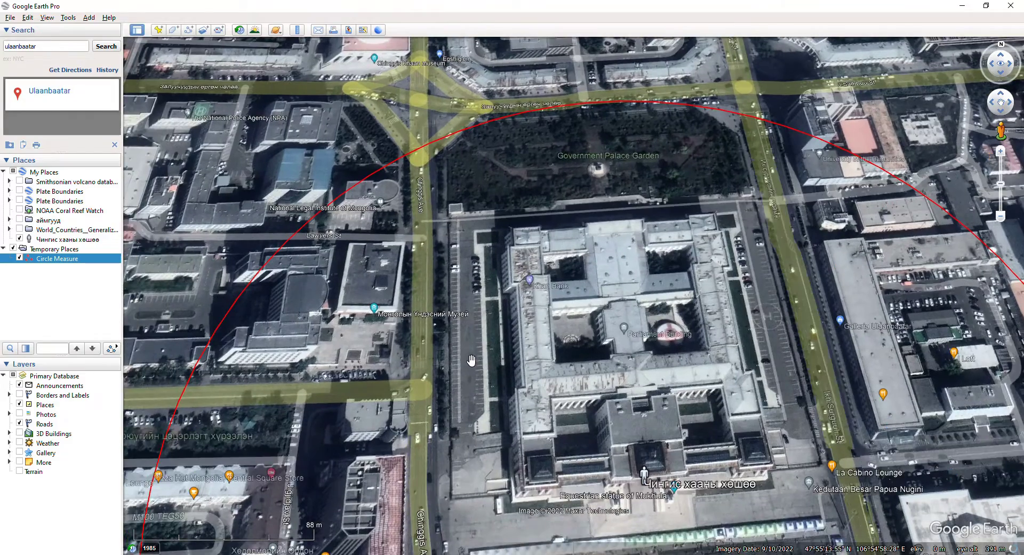
pyautogui.moveTo(458, 391); pyautogui.dragTo(471, 348)
pyautogui.moveTo(469, 551); pyautogui.dragTo(527, 322)
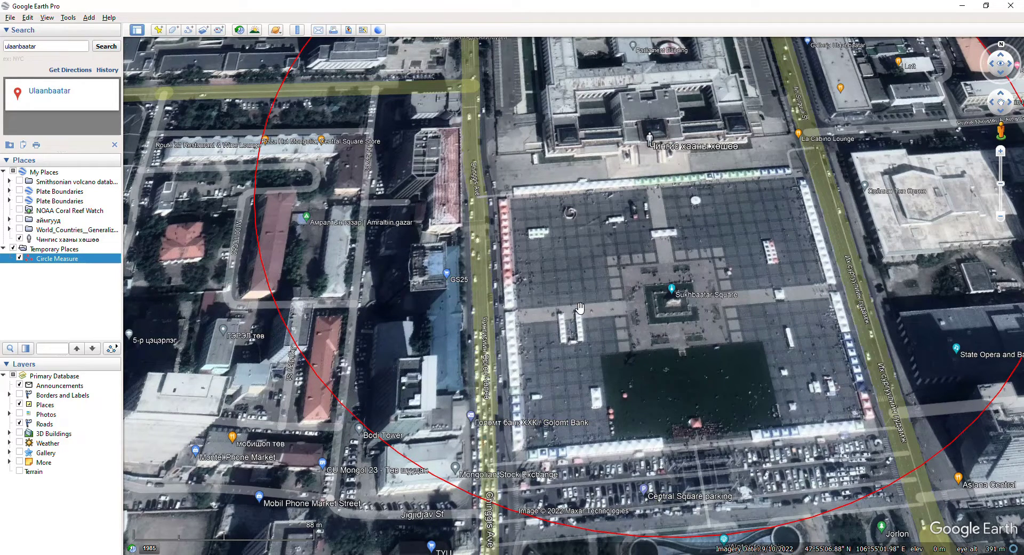
pyautogui.moveTo(835, 278); pyautogui.dragTo(744, 279)
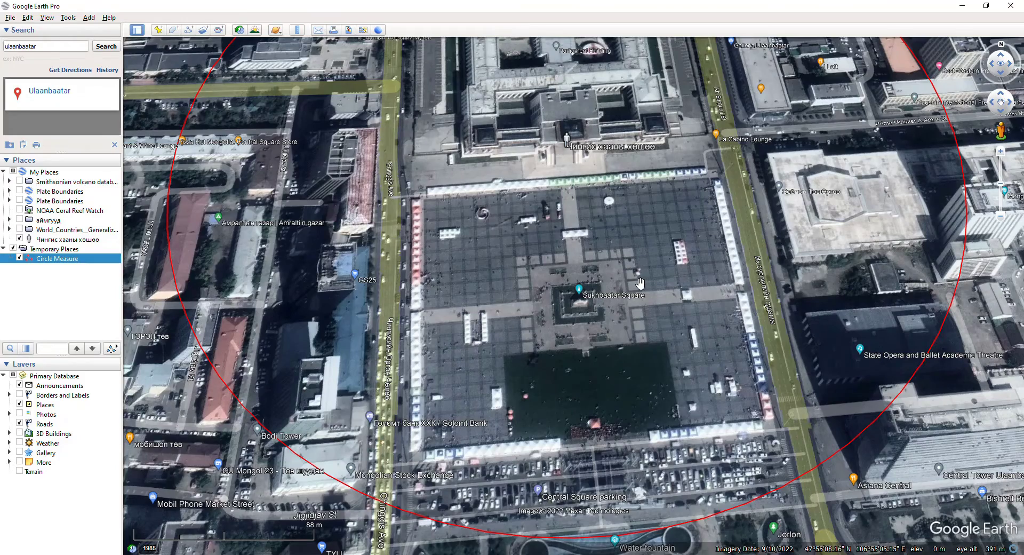
pyautogui.scroll(-4, 640, 283)
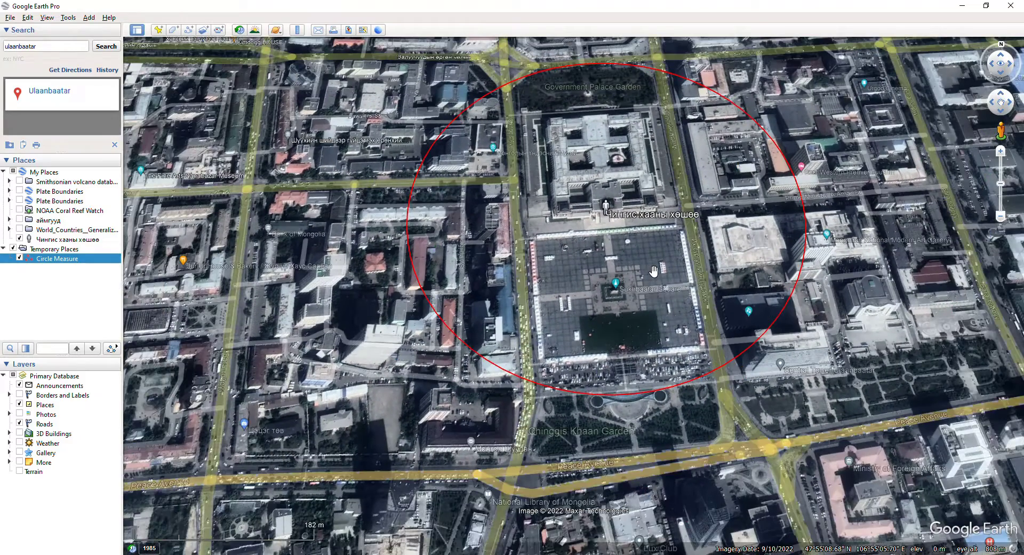
pyautogui.scroll(-5, 654, 270)
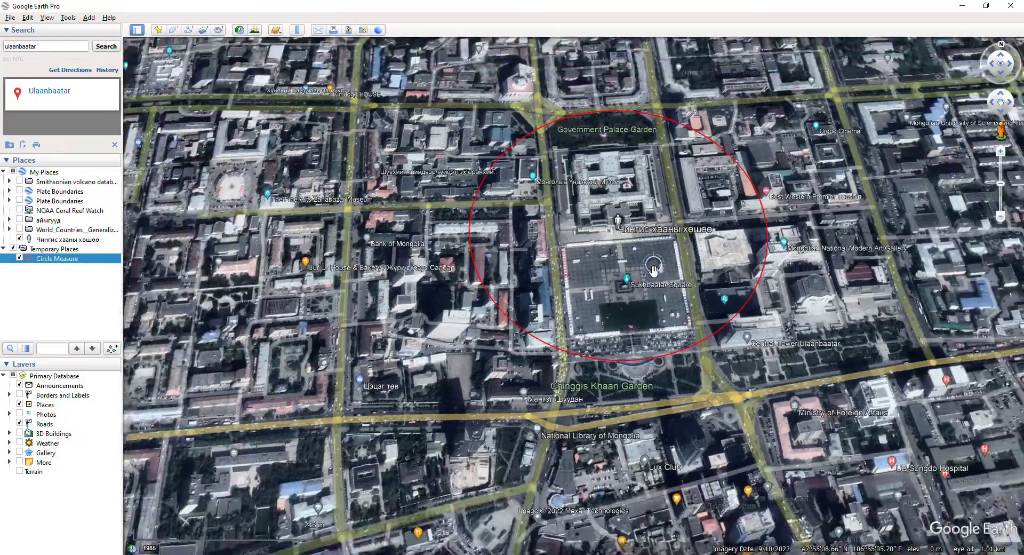
pyautogui.scroll(-4, 654, 271)
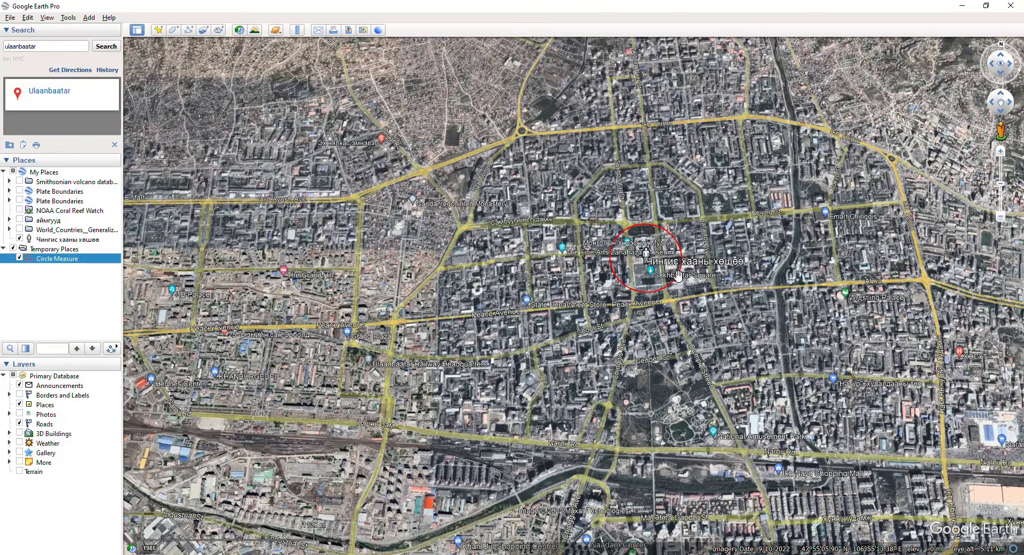
pyautogui.scroll(5, 678, 276)
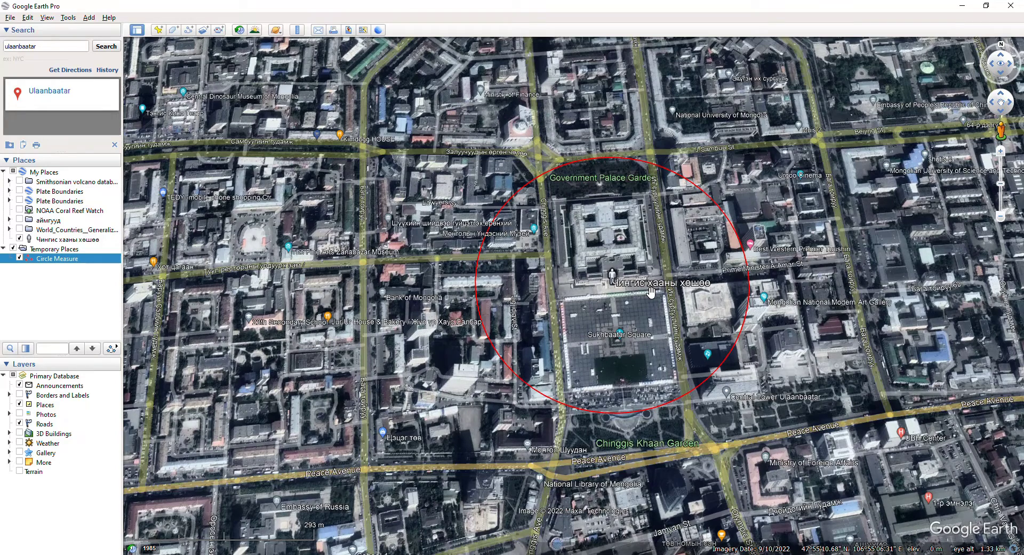
# Step: Draw a path about 1,070 m long from the Чингис хааны хөшөө placemark west, north and west again along the streets
pyautogui.click(174, 30)
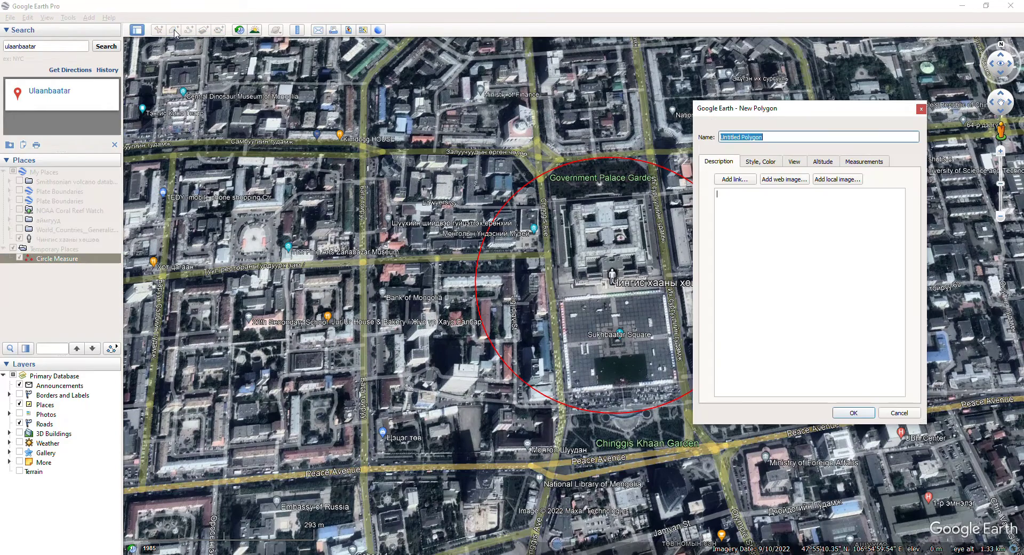
pyautogui.click(921, 110)
pyautogui.click(189, 30)
pyautogui.moveTo(769, 117); pyautogui.dragTo(877, 110)
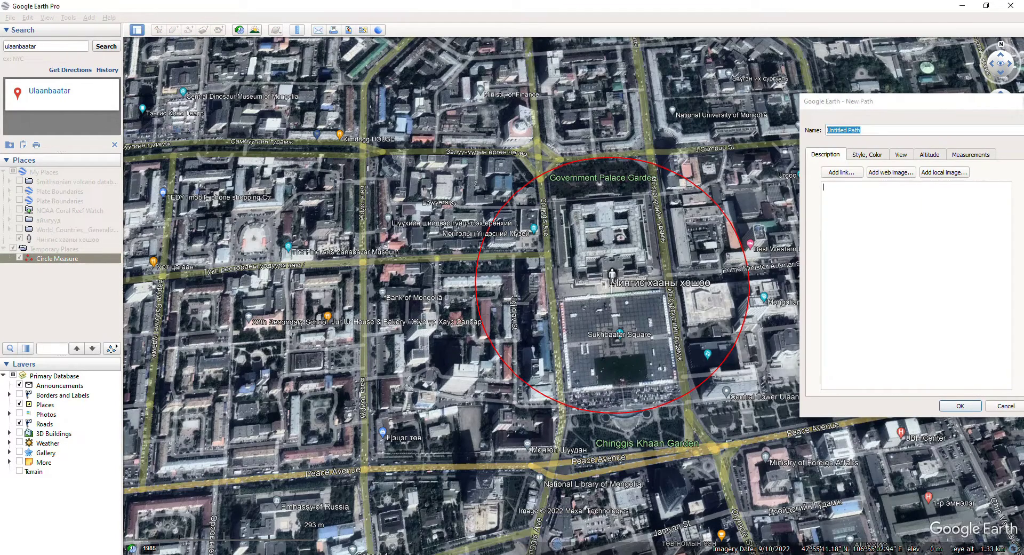
pyautogui.click(556, 290)
pyautogui.click(541, 258)
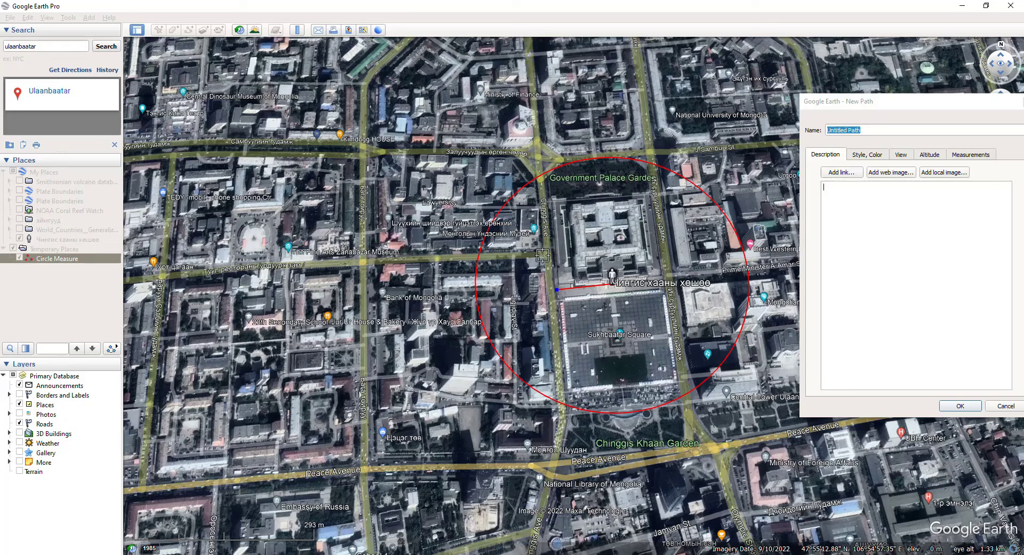
pyautogui.click(375, 258)
pyautogui.click(372, 155)
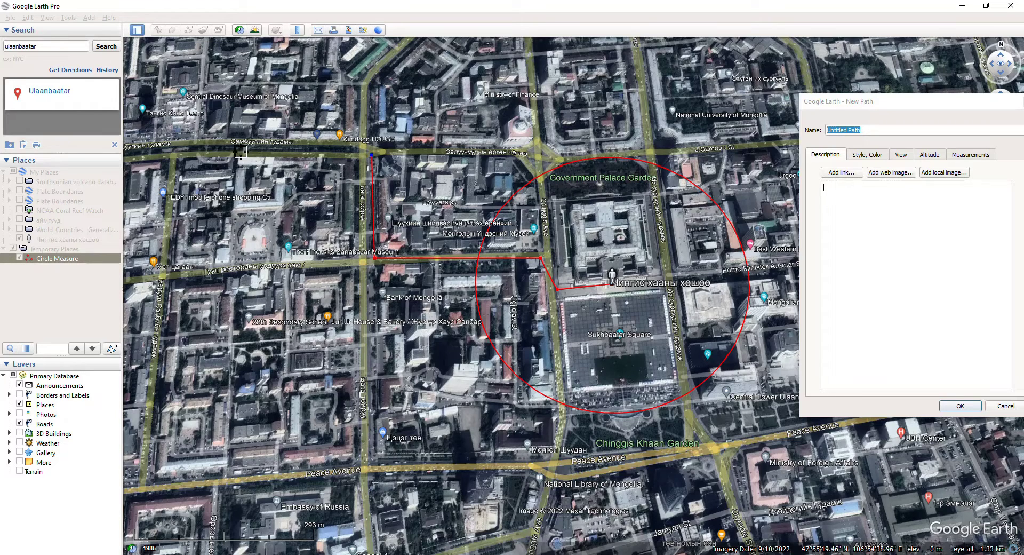
pyautogui.click(176, 156)
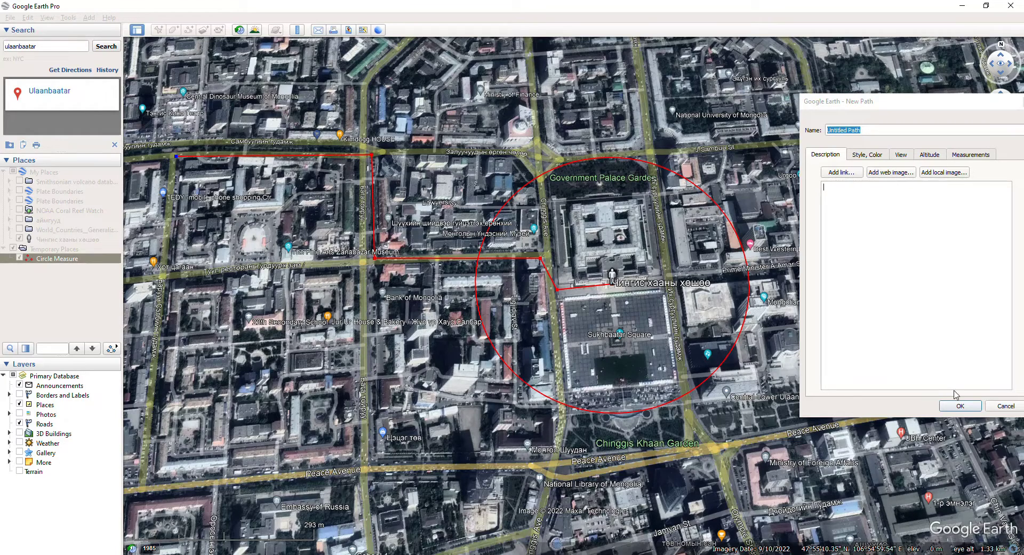
# Step: Show the new path's length in meters and save the path
pyautogui.click(965, 156)
pyautogui.click(974, 174)
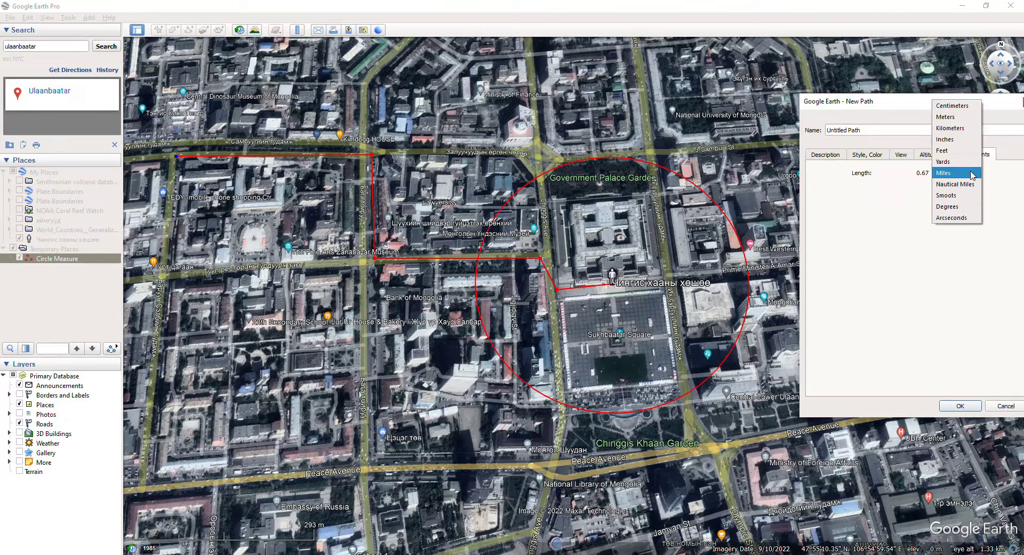
pyautogui.click(958, 118)
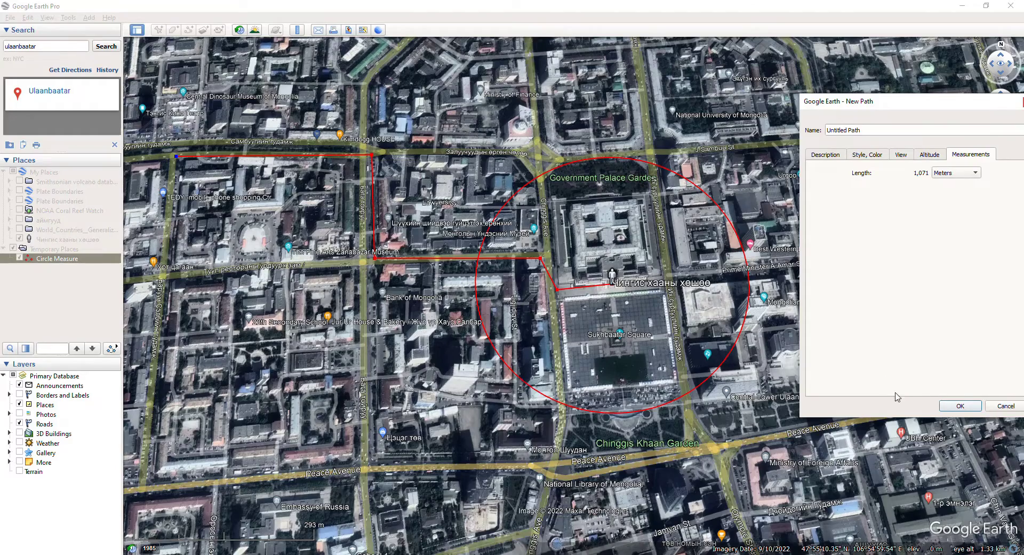
pyautogui.click(952, 406)
pyautogui.moveTo(337, 234); pyautogui.dragTo(575, 242)
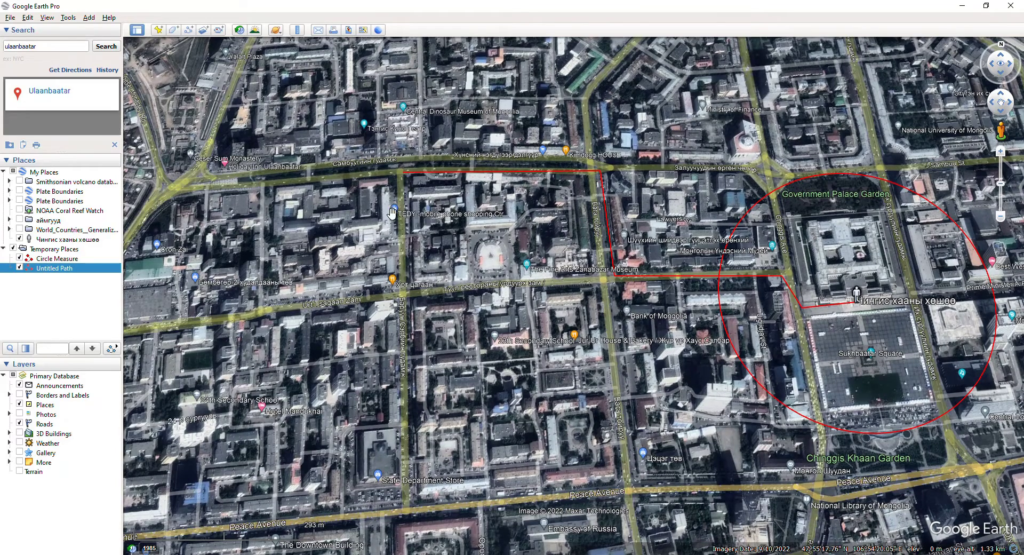
pyautogui.moveTo(678, 284); pyautogui.dragTo(663, 265)
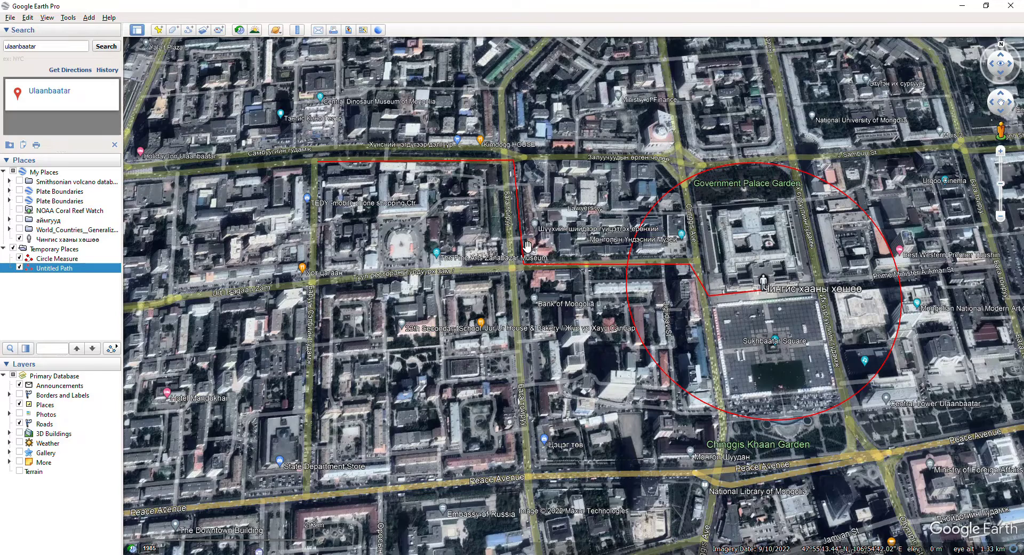
pyautogui.scroll(-5, 527, 245)
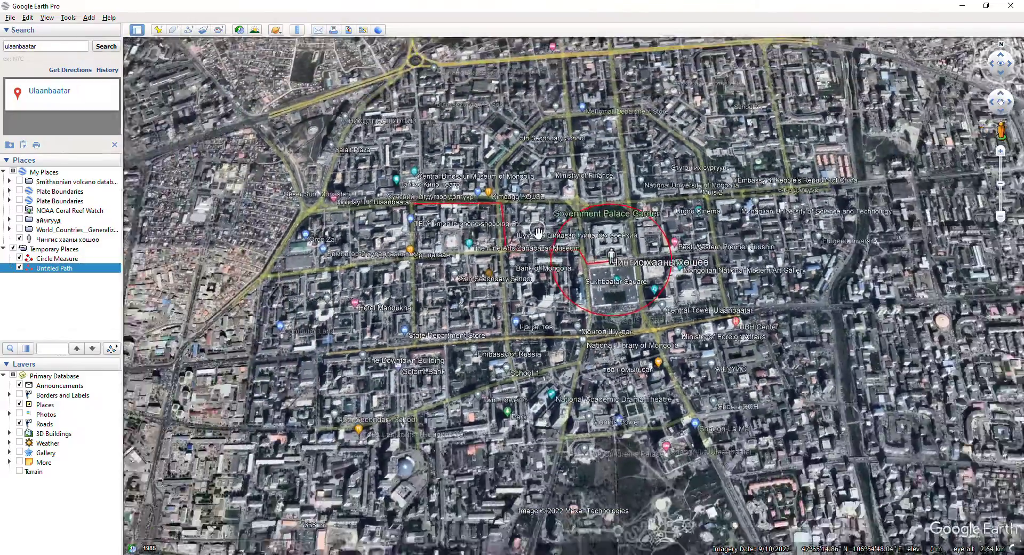
pyautogui.scroll(-2, 537, 232)
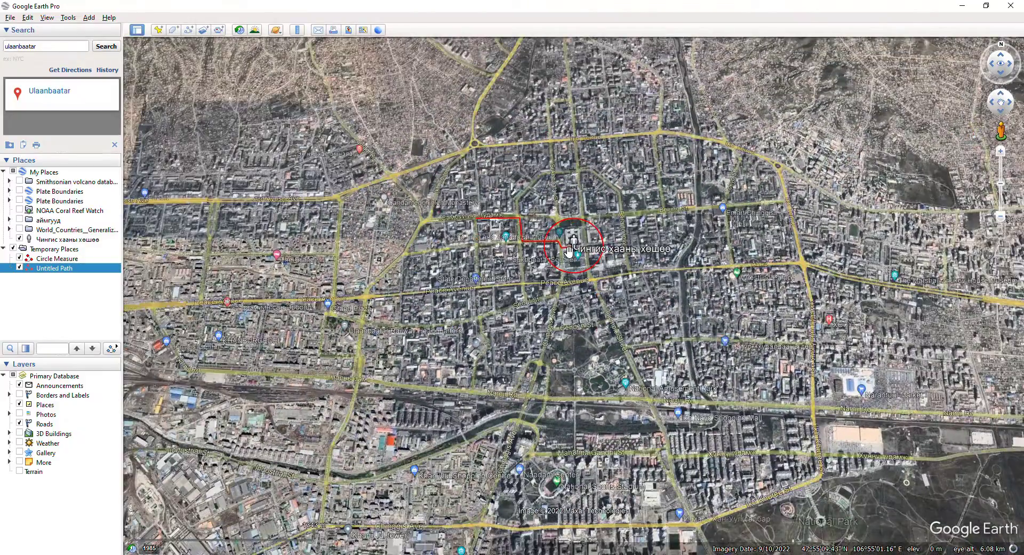